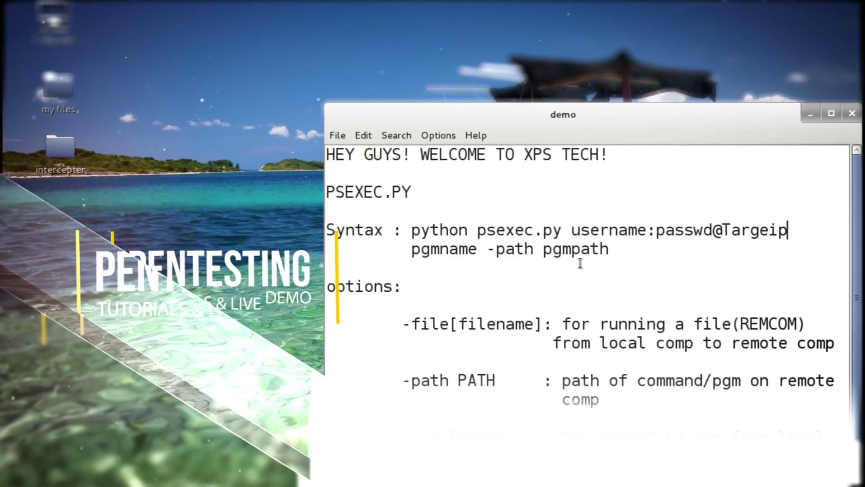
Check the About System information found by a 'system' KRunner search, then close it
left_click_drag(411, 251, 470, 259)
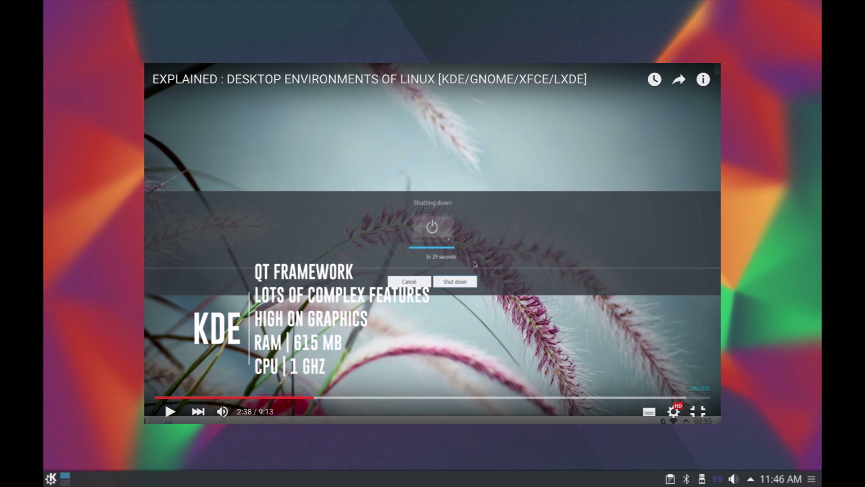
key("alt+space")
type("system")
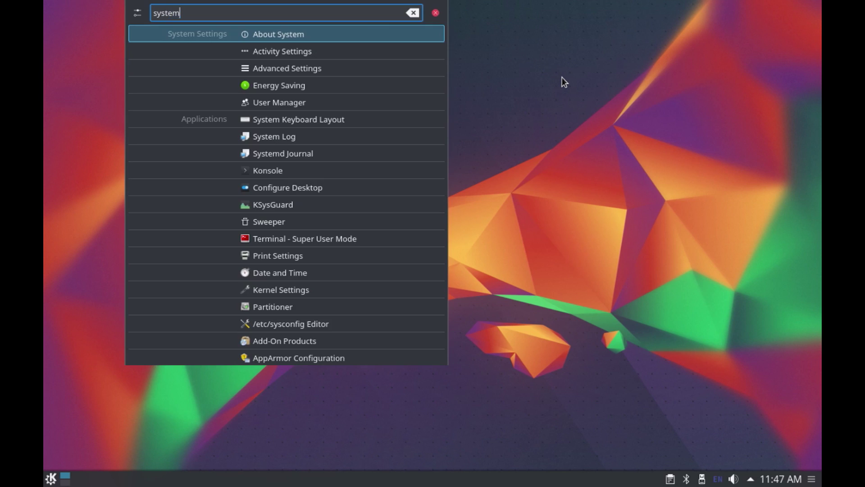
left_click(298, 34)
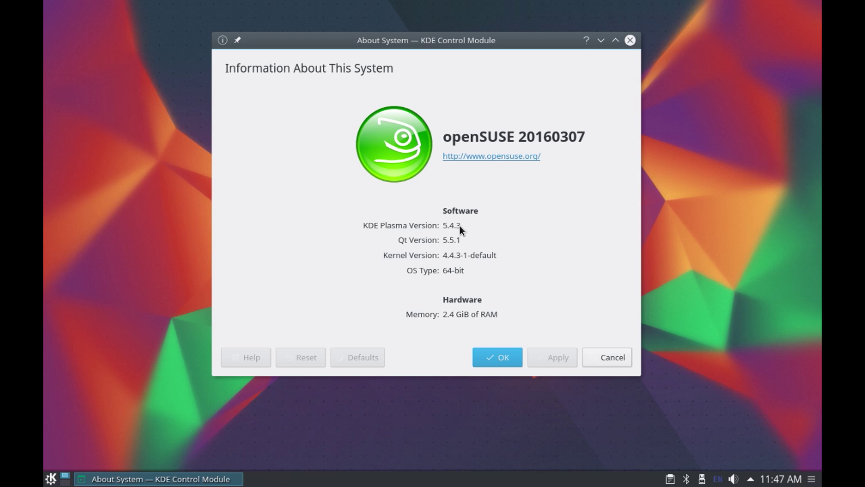
left_click(630, 41)
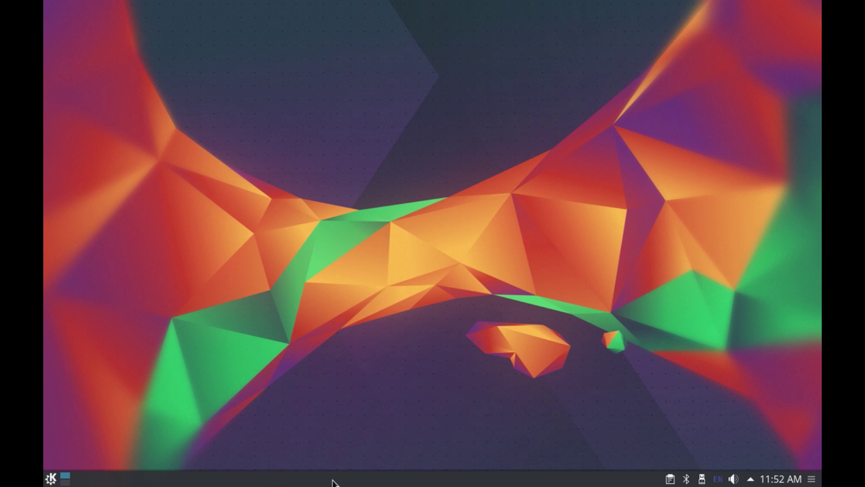
Switch the cascading menu launcher to Application Dashboard through Alternatives
left_click(50, 478)
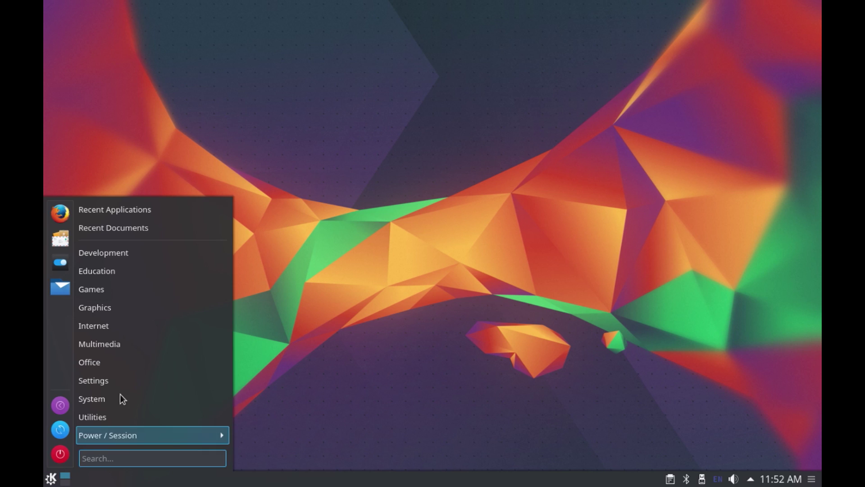
mouse_move(125, 360)
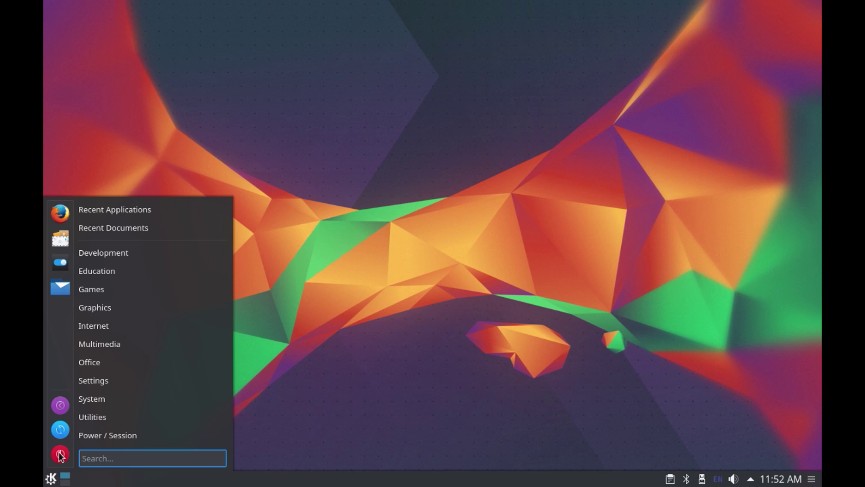
left_click(50, 479)
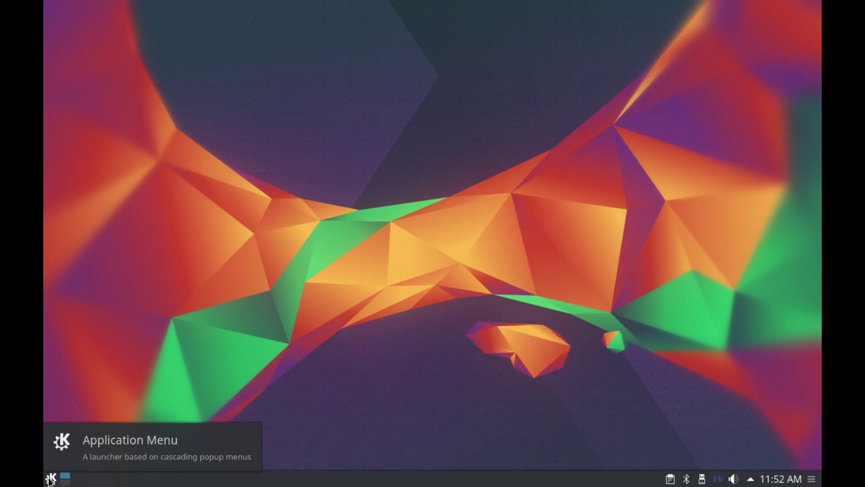
right_click(50, 480)
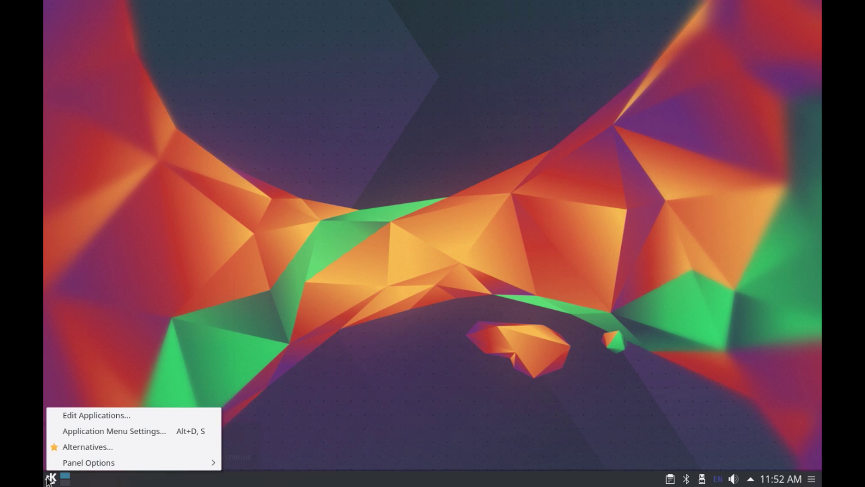
left_click(67, 451)
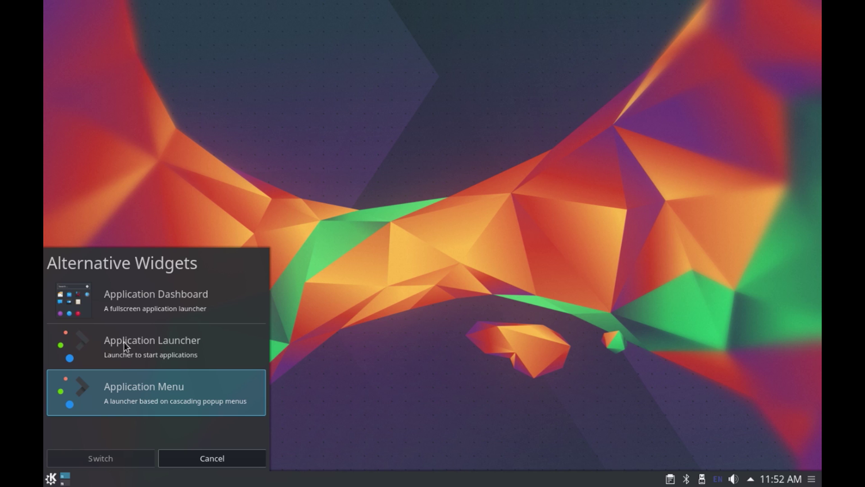
left_click(124, 297)
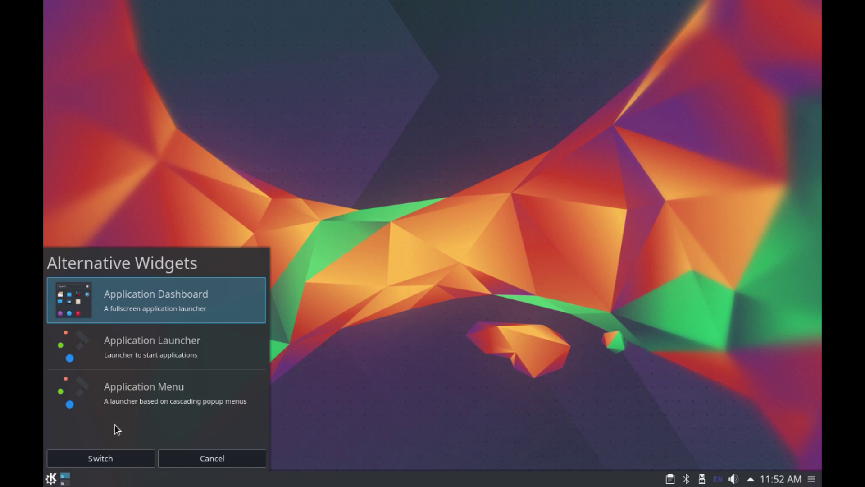
left_click(100, 457)
Open the fullscreen Application Dashboard, browse it, and close it
key("super")
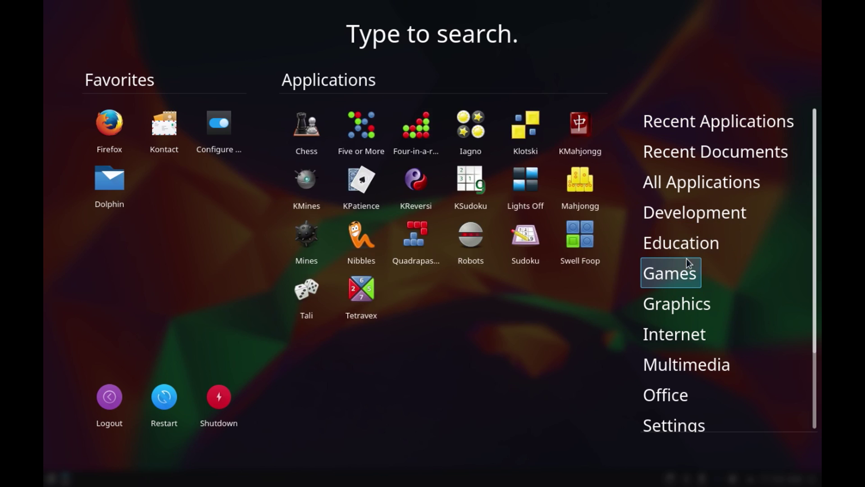
mouse_move(681, 335)
mouse_move(672, 375)
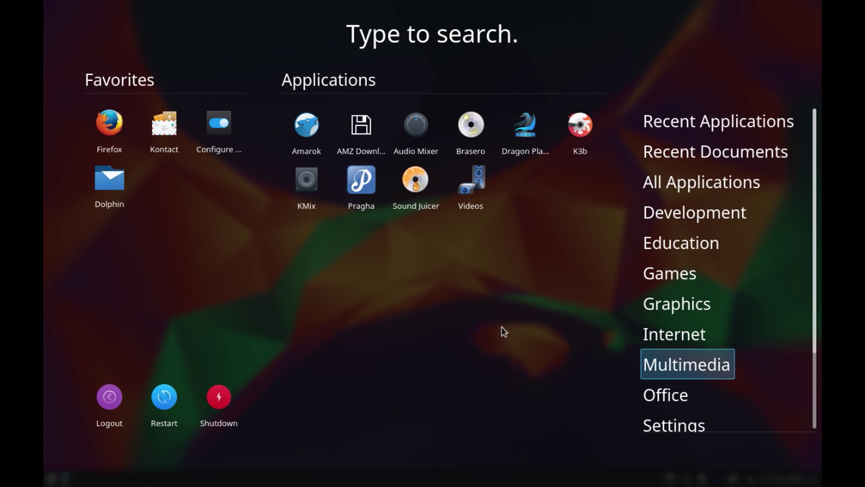
left_click(447, 344)
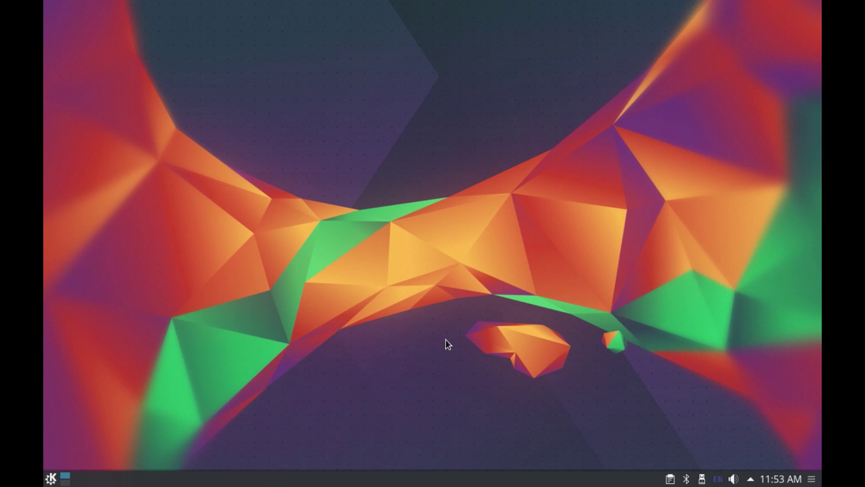
Swap Application Dashboard for the Application Launcher widget and browse its Applications list
right_click(52, 479)
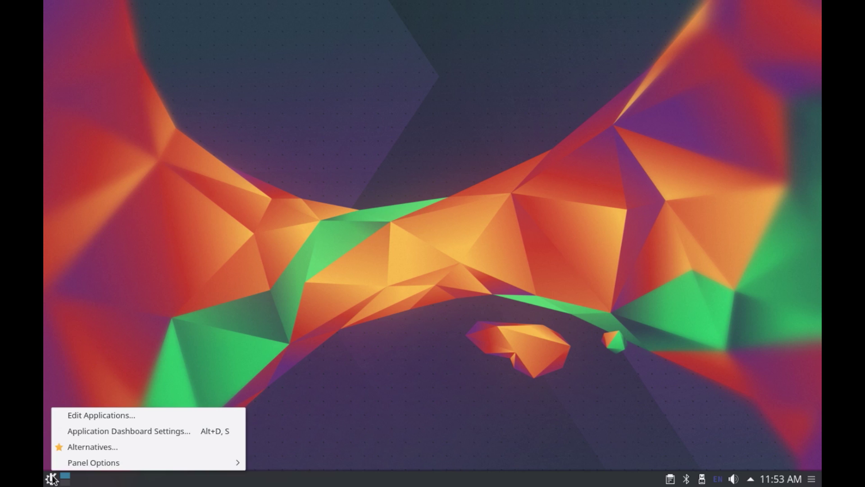
left_click(69, 447)
left_click(137, 346)
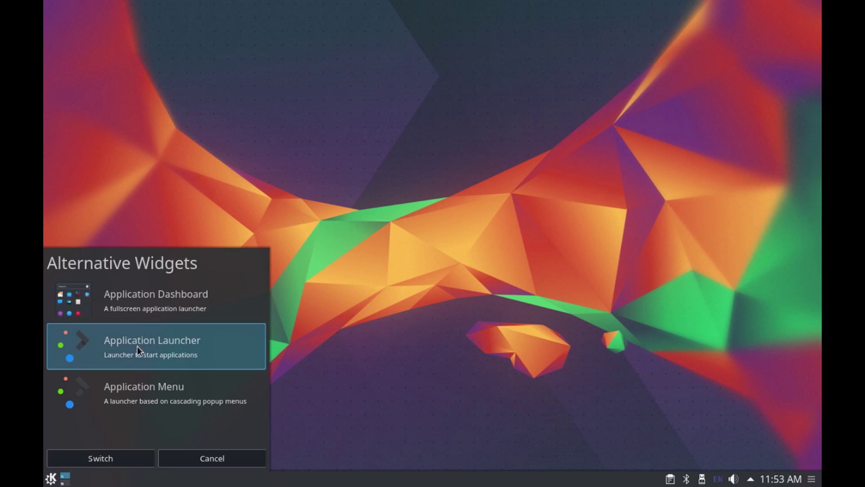
left_click(113, 459)
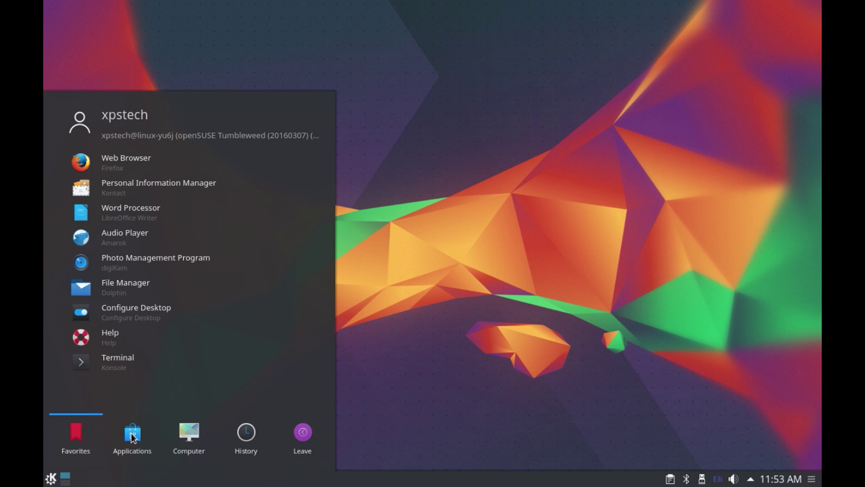
left_click(509, 259)
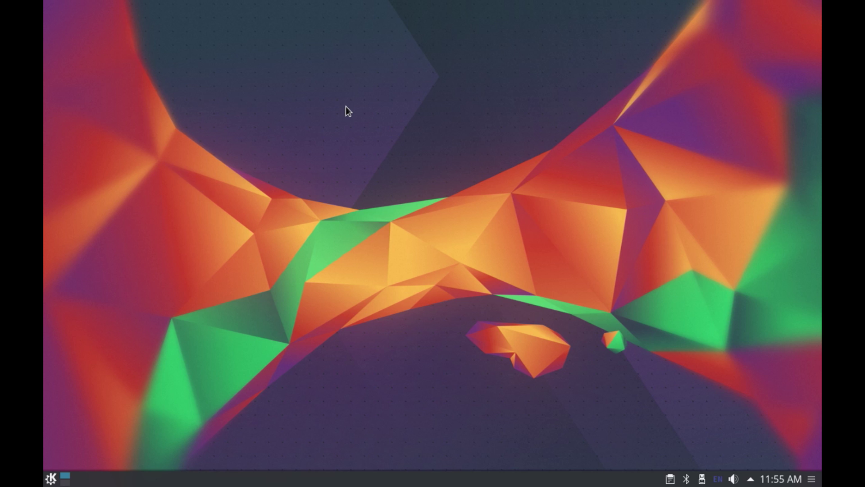
Raise the number of desktops to 4 in Virtual Desktops settings found via KRunner 'virtu'
key("alt+space")
type("virtu")
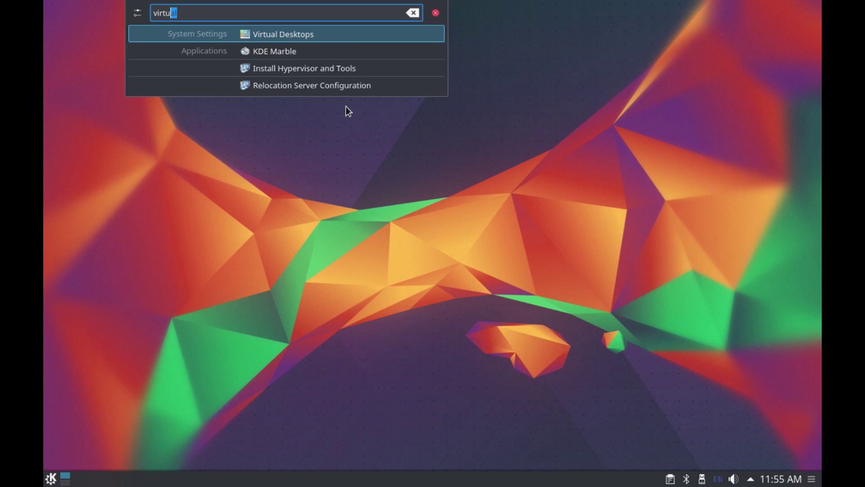
left_click(296, 36)
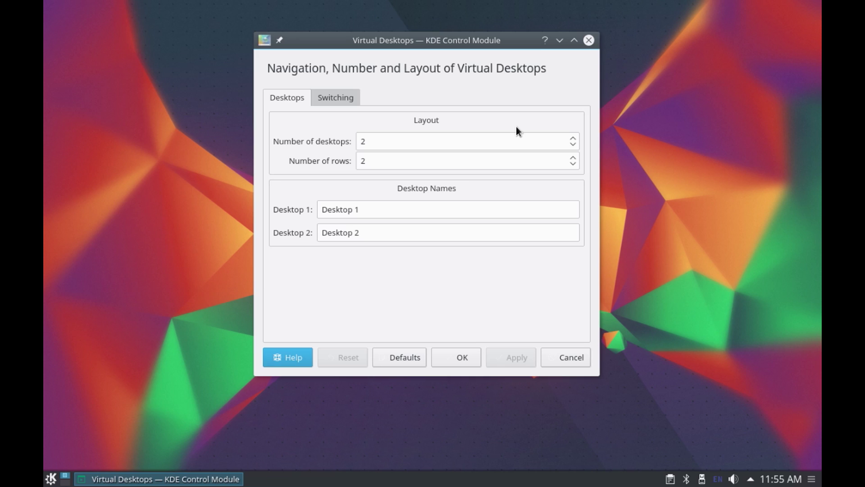
left_click(575, 140)
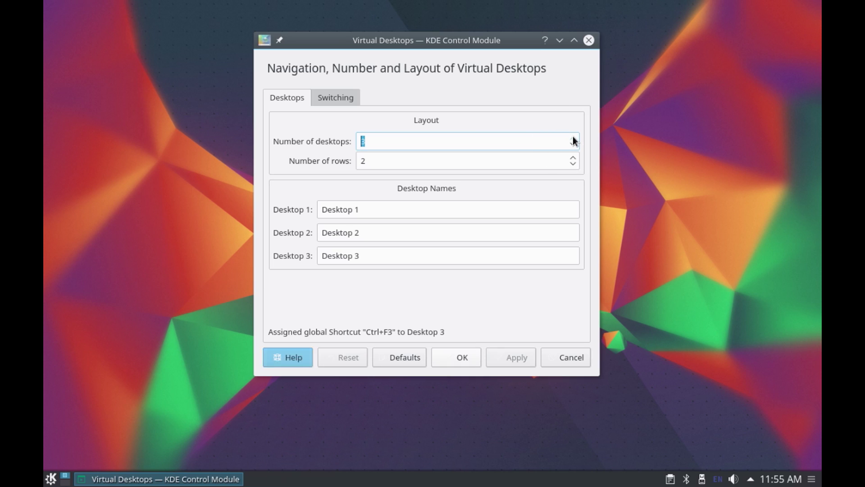
left_click(574, 140)
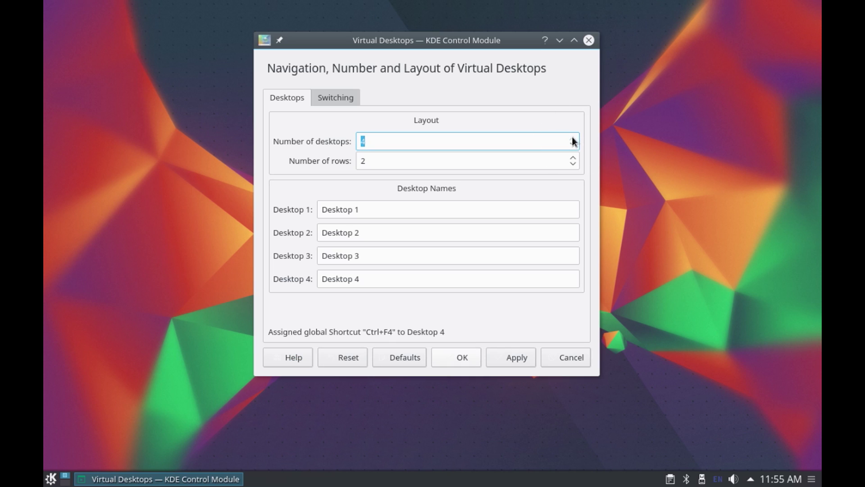
left_click(460, 358)
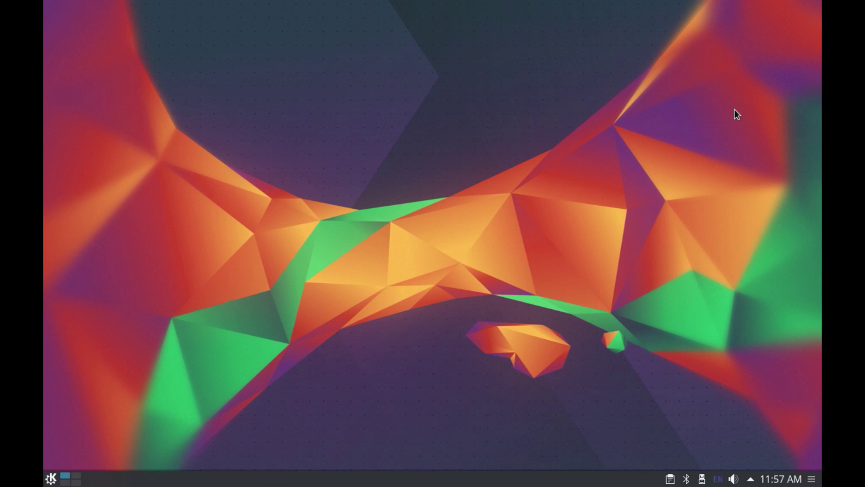
key("alt+space")
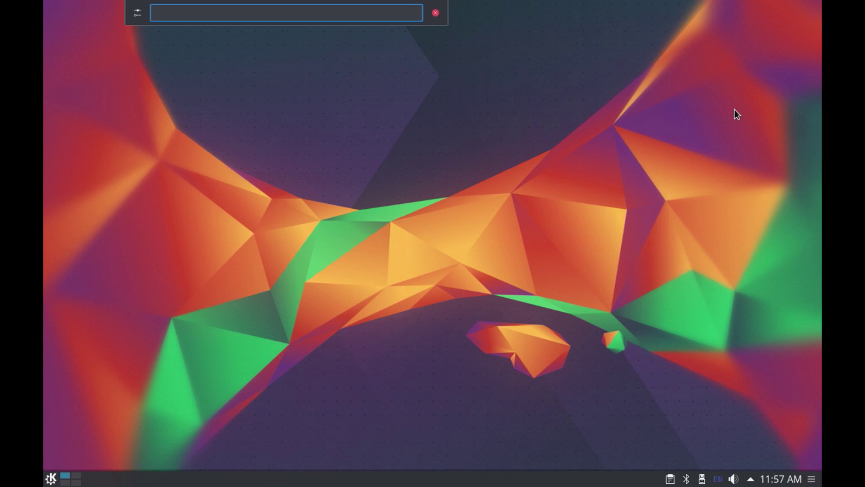
Launch youtube.com from KRunner to open the YouTube home page in Firefox
type("ls")
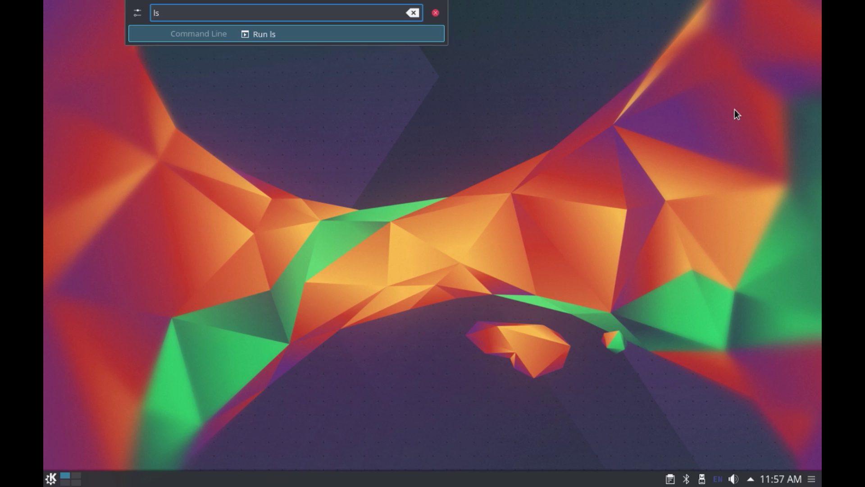
key("BackSpace")
key("BackSpace")
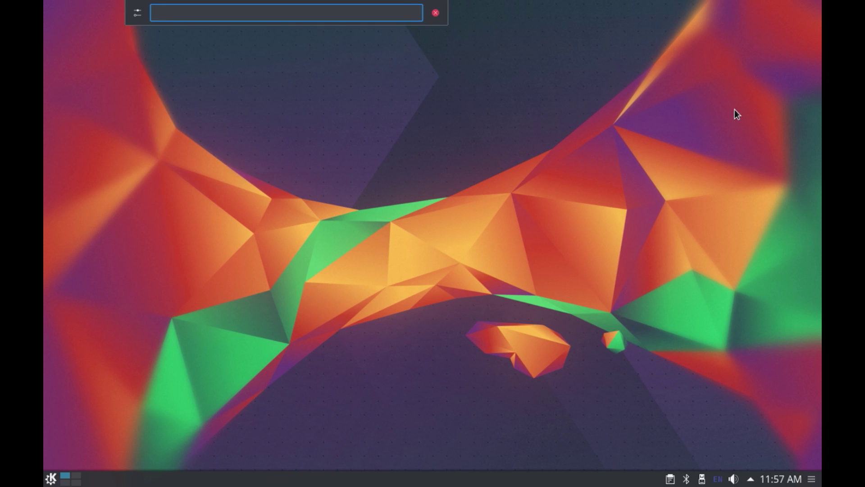
type("youtube.com")
key("Return")
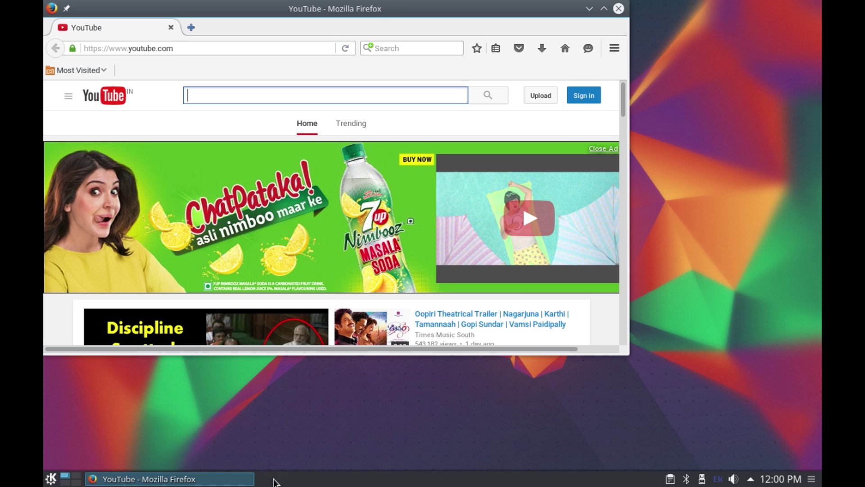
Try the Icons-only Task Manager in the panel, then revert to the Window list widget
left_click(278, 482)
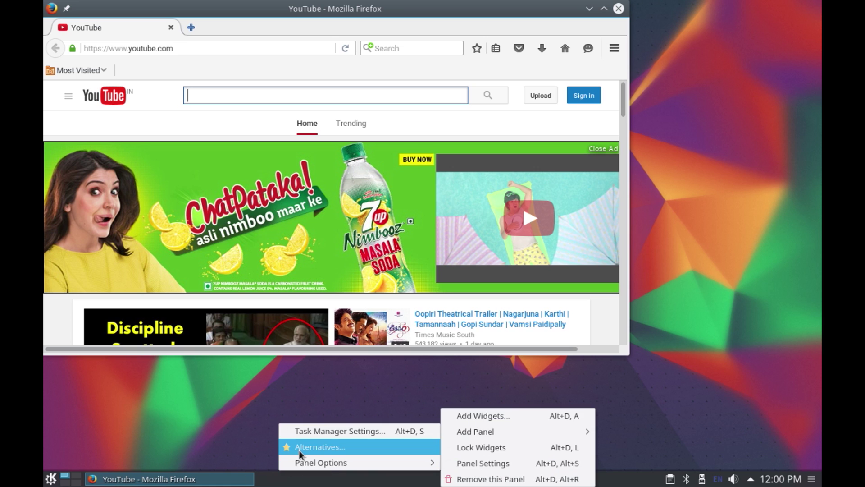
left_click(293, 446)
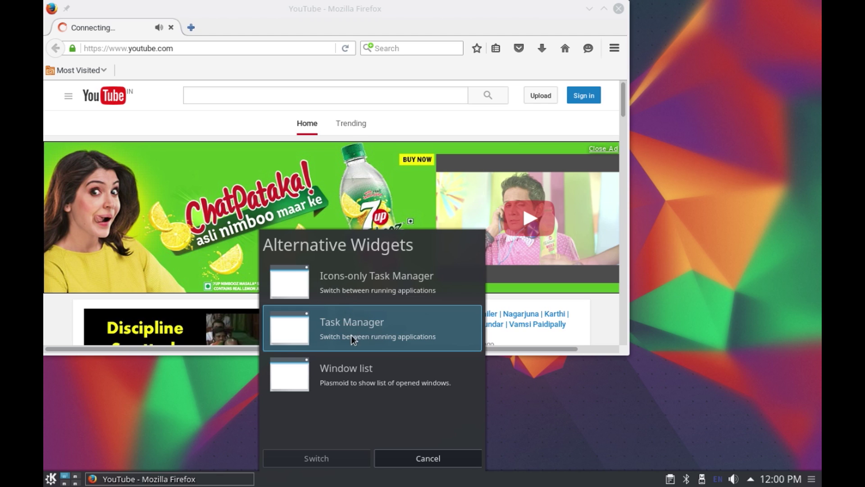
left_click(352, 282)
left_click(322, 458)
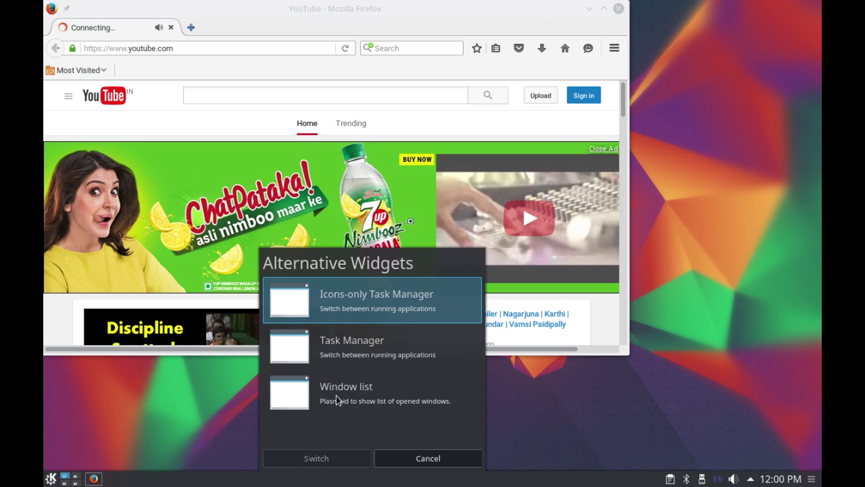
left_click(335, 398)
left_click(321, 460)
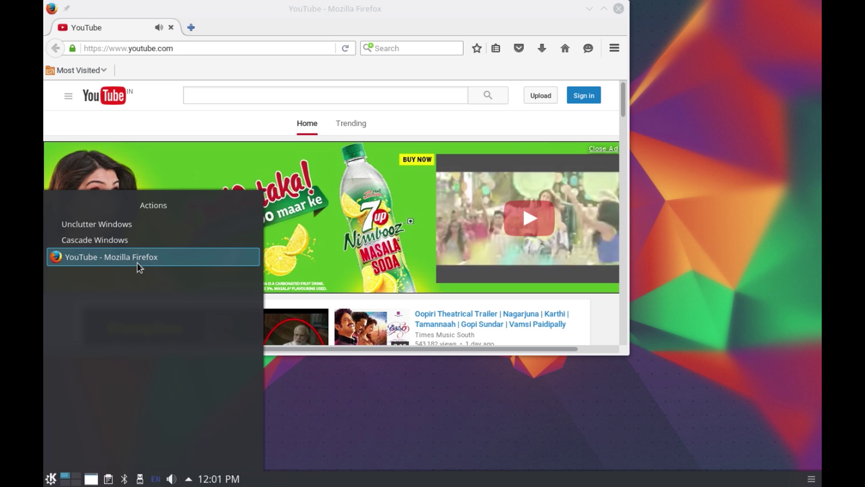
Close Firefox and replace the panel's Window list with the Task Manager
left_click(137, 265)
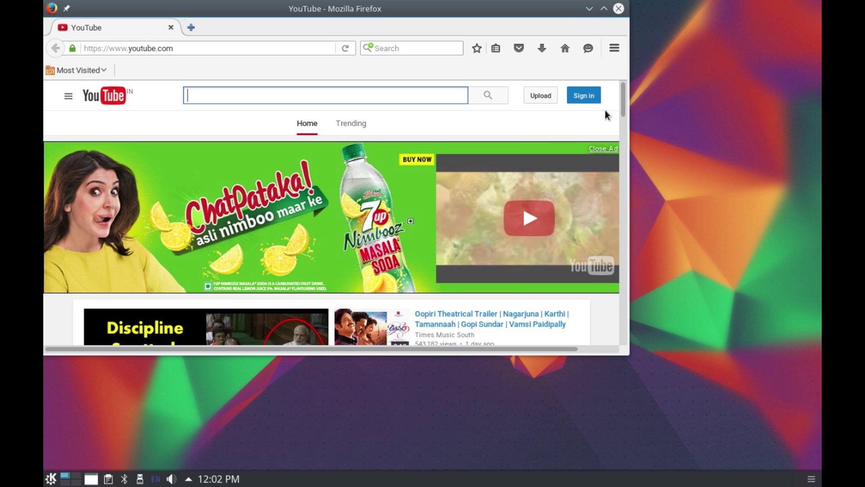
left_click(619, 10)
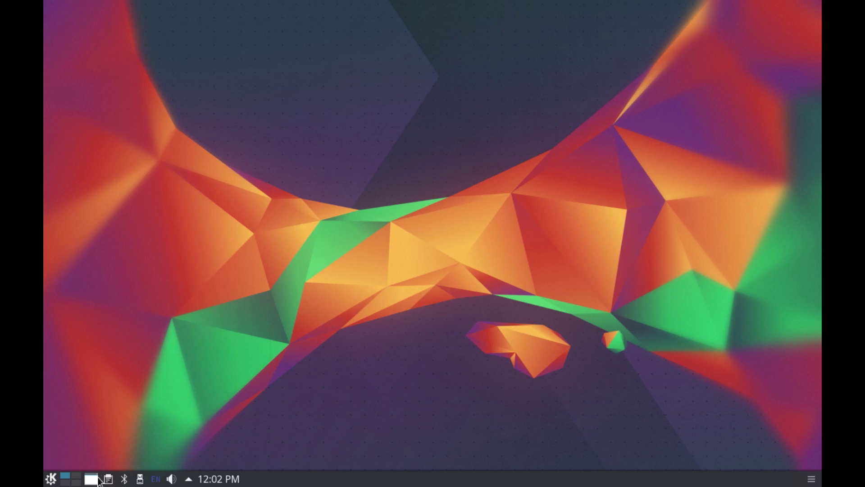
right_click(98, 480)
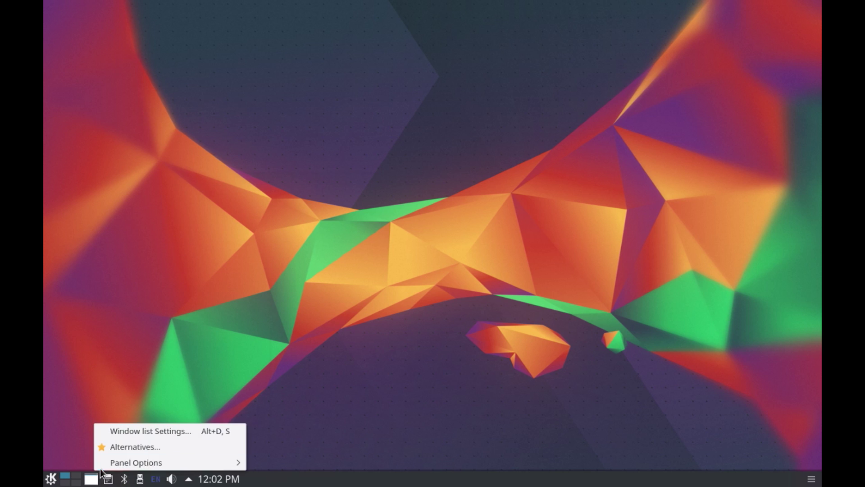
left_click(123, 446)
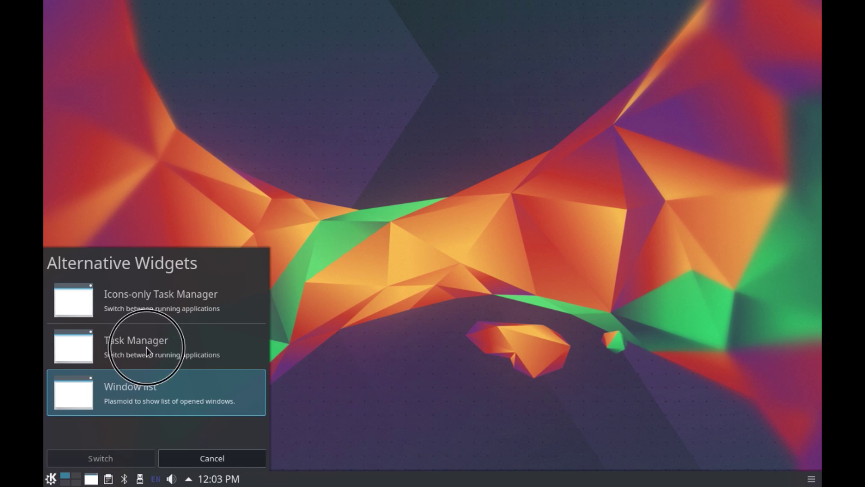
left_click(146, 347)
left_click(104, 456)
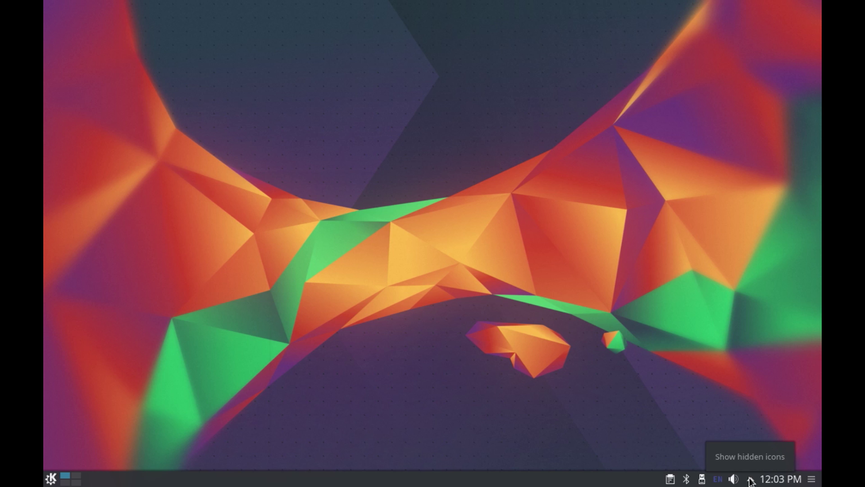
left_click(812, 480)
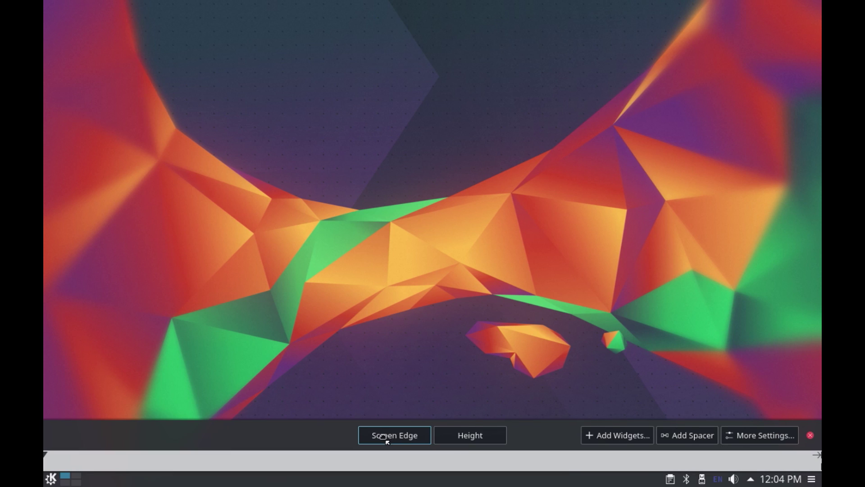
left_click(744, 437)
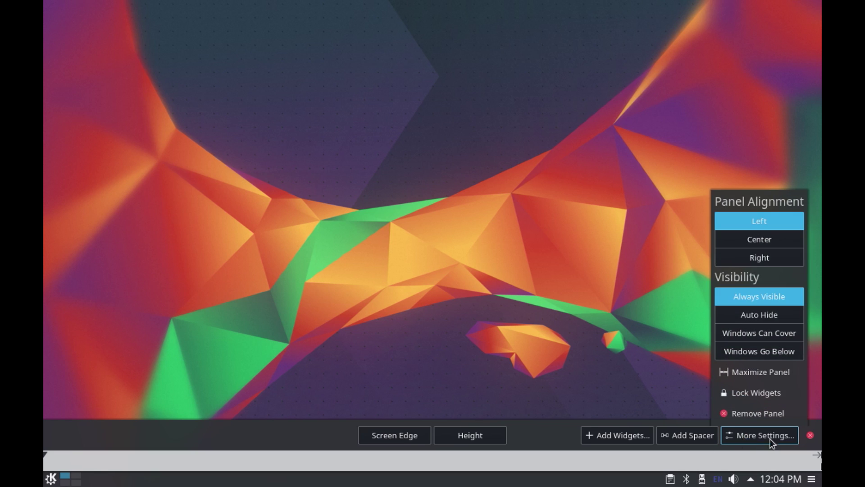
left_click(561, 339)
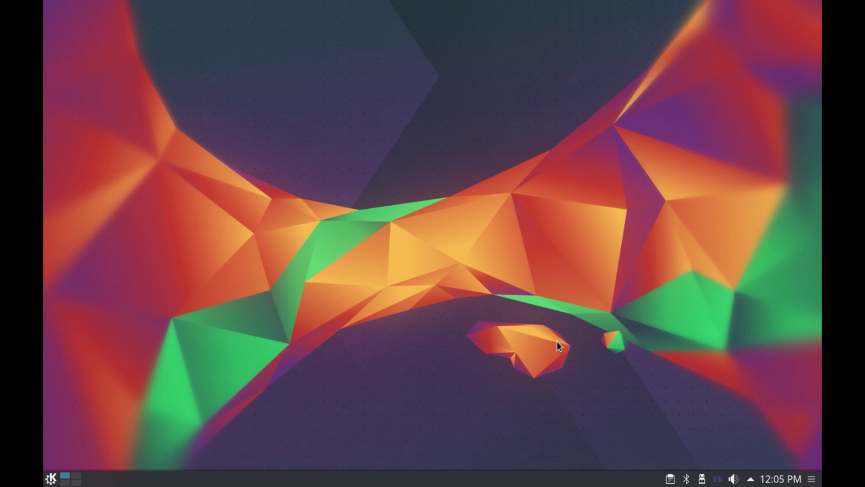
left_click(51, 478)
Apply the light Breeze look and feel in Workspace Theme settings
left_click(129, 311)
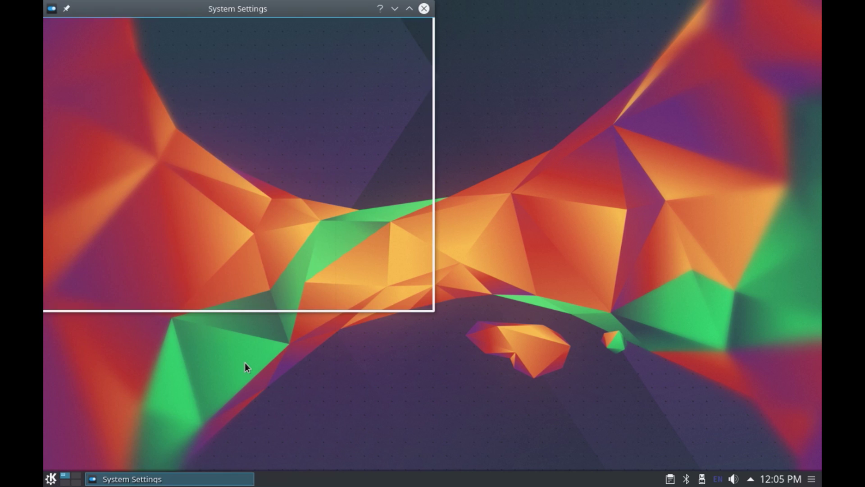
left_click_drag(251, 35, 379, 61)
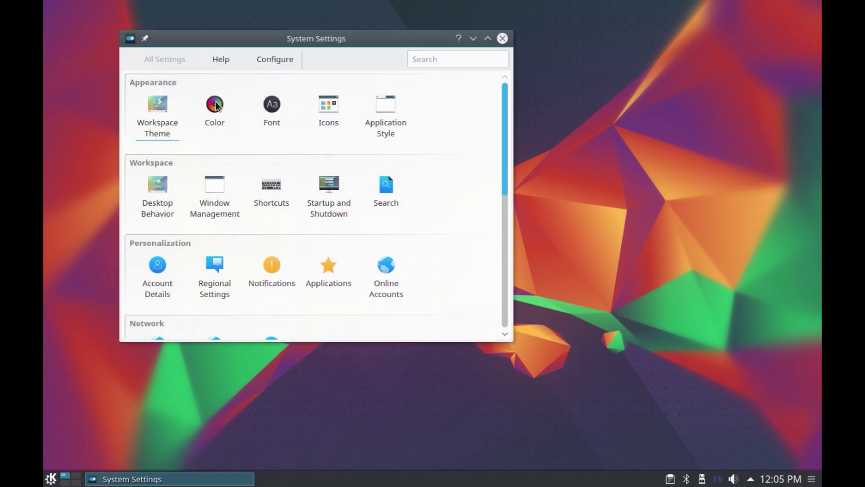
left_click(155, 113)
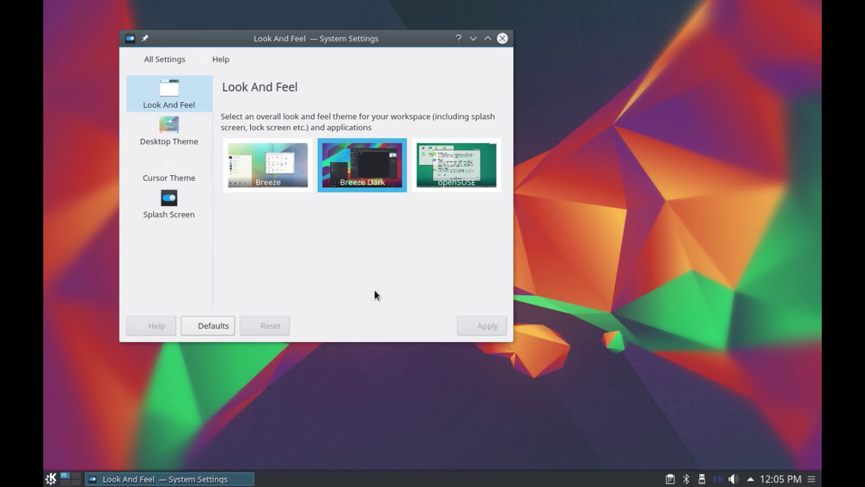
left_click(278, 170)
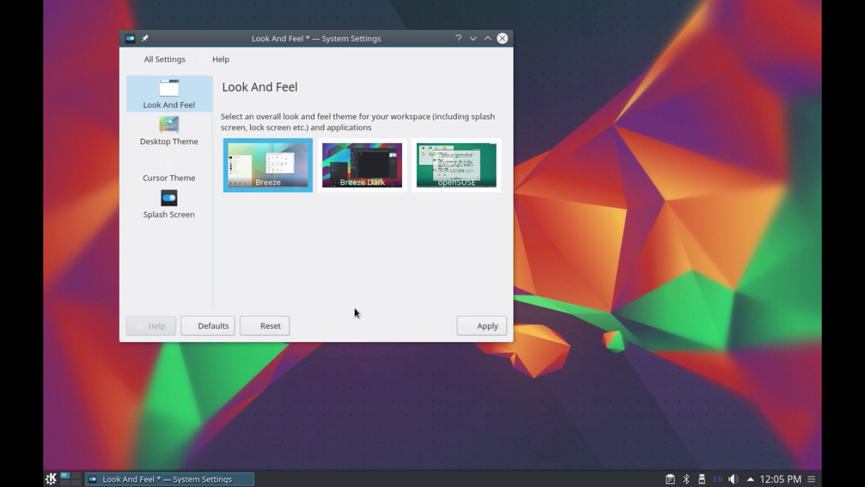
left_click(476, 326)
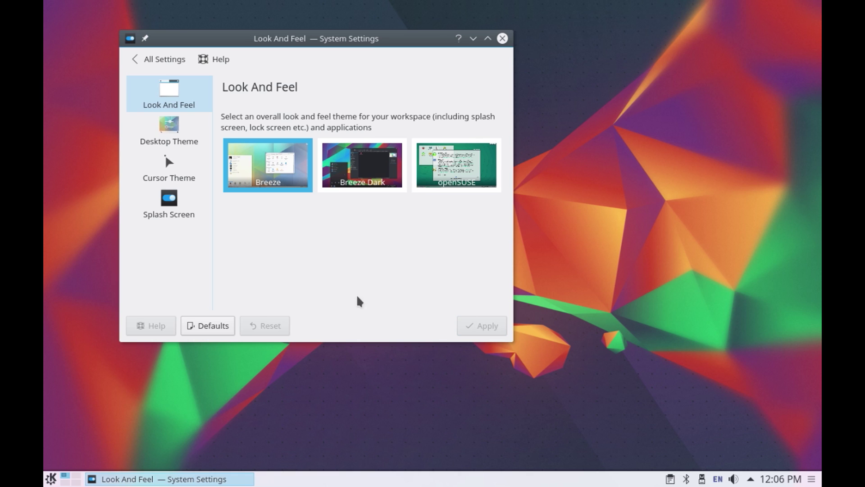
Apply the Adwaita cursor theme and return to the All Settings overview
left_click(52, 478)
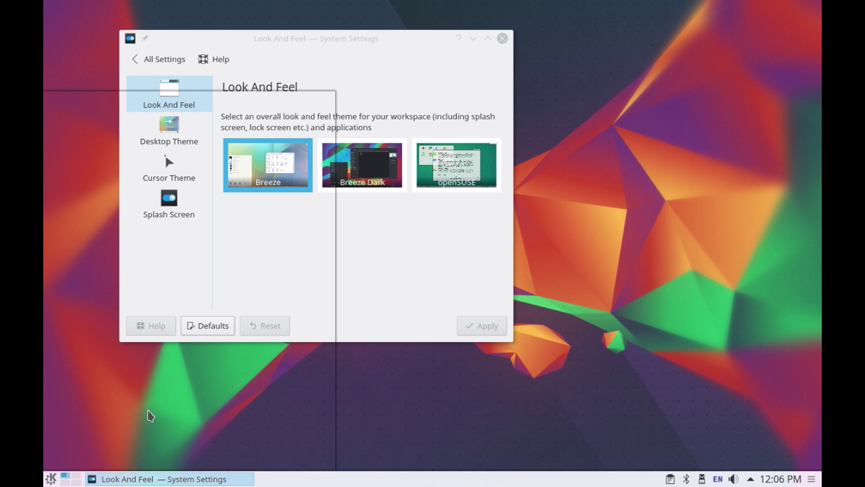
left_click(428, 278)
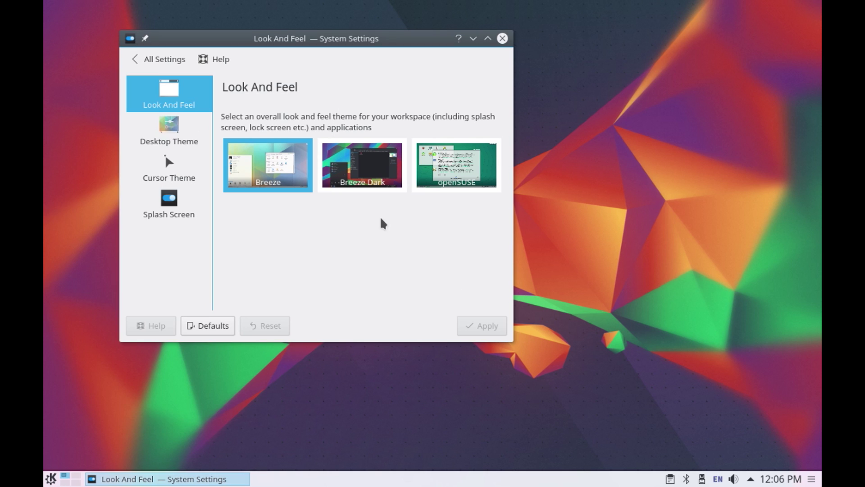
left_click(185, 132)
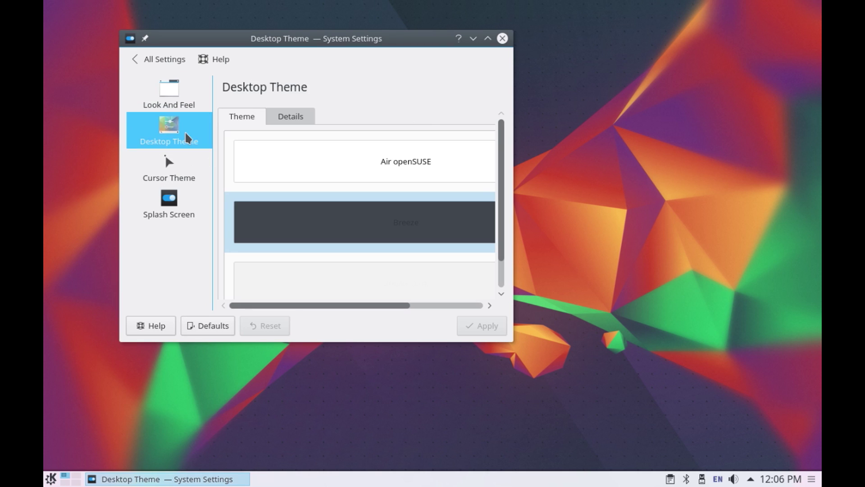
left_click(182, 174)
left_click(316, 213)
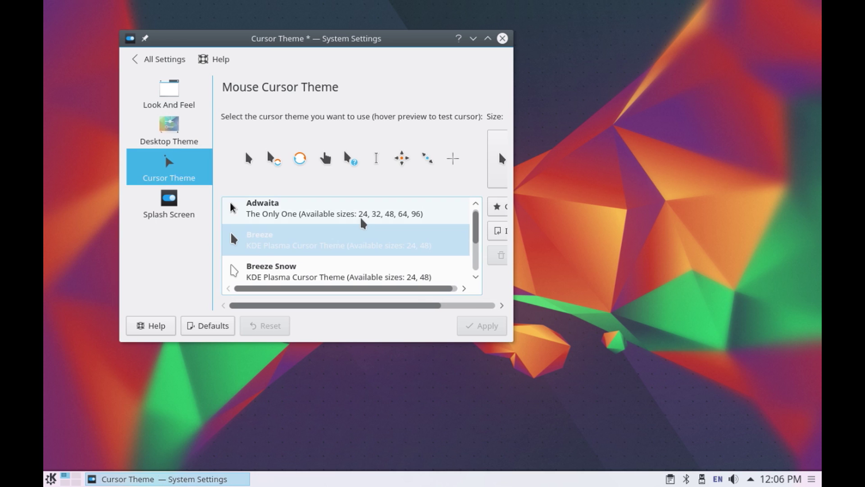
left_click(479, 326)
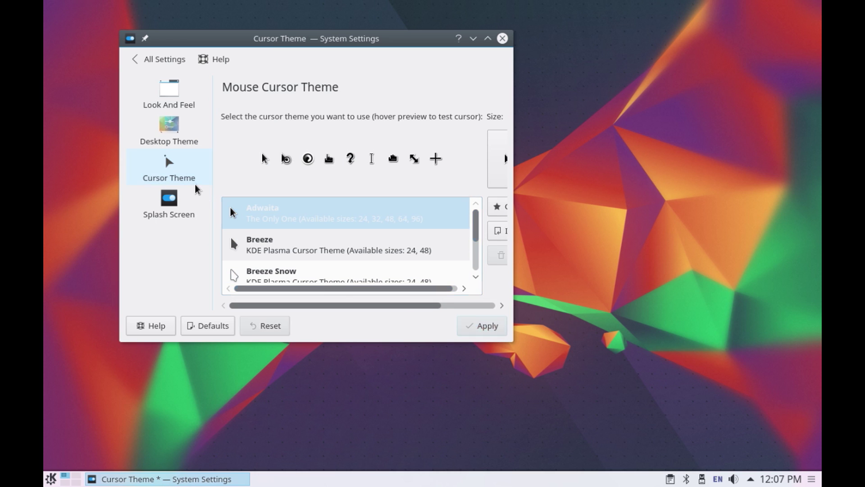
left_click(162, 59)
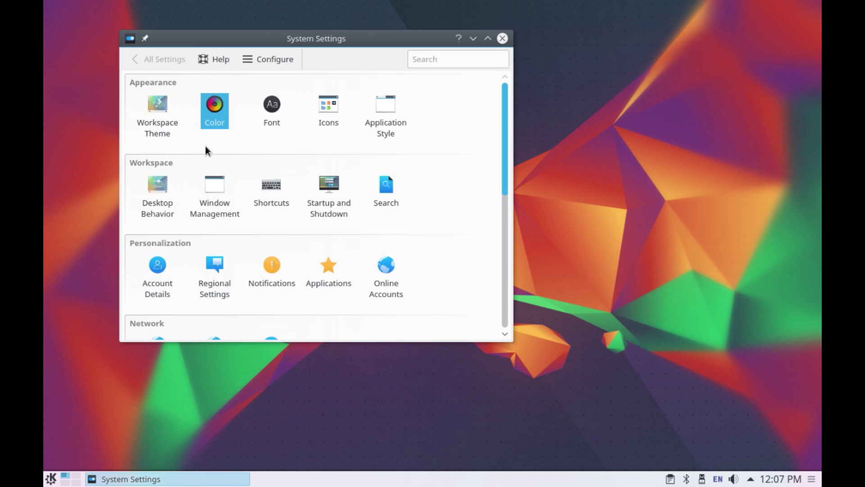
Select and apply the Norway scheme in the Color settings
left_click(223, 113)
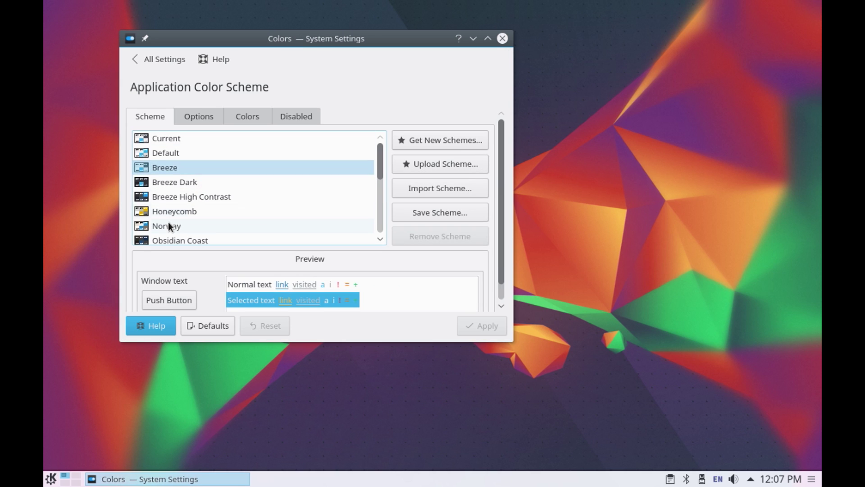
left_click(164, 228)
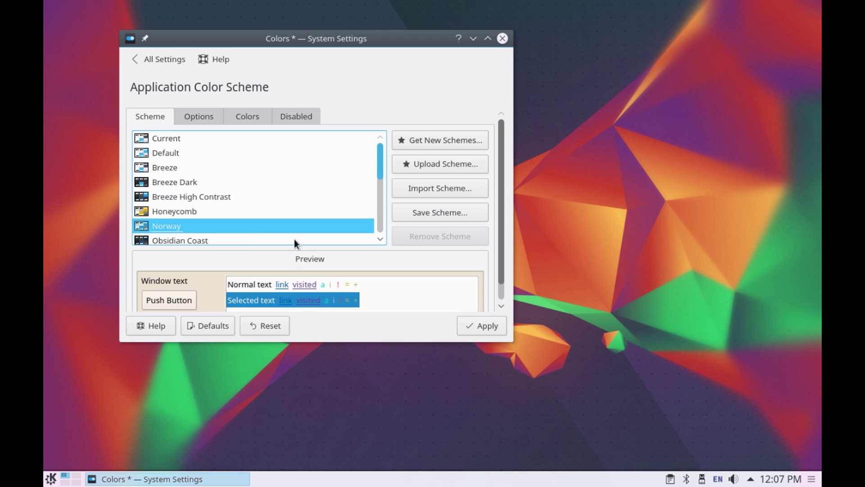
left_click(480, 325)
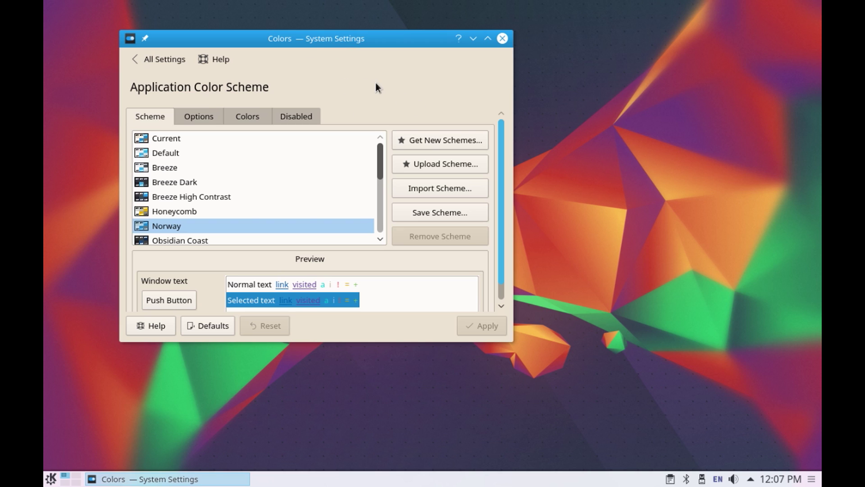
Set the Application Style widget style to GTK+ Style, then close System Settings
left_click(162, 64)
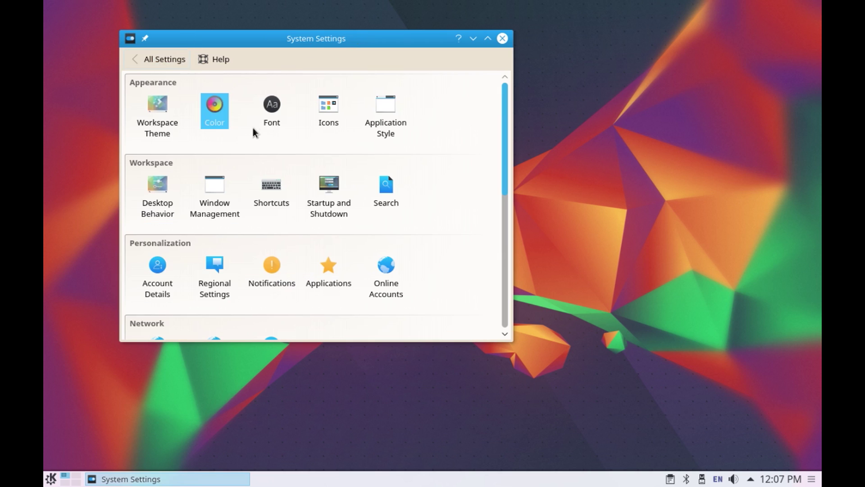
mouse_move(272, 106)
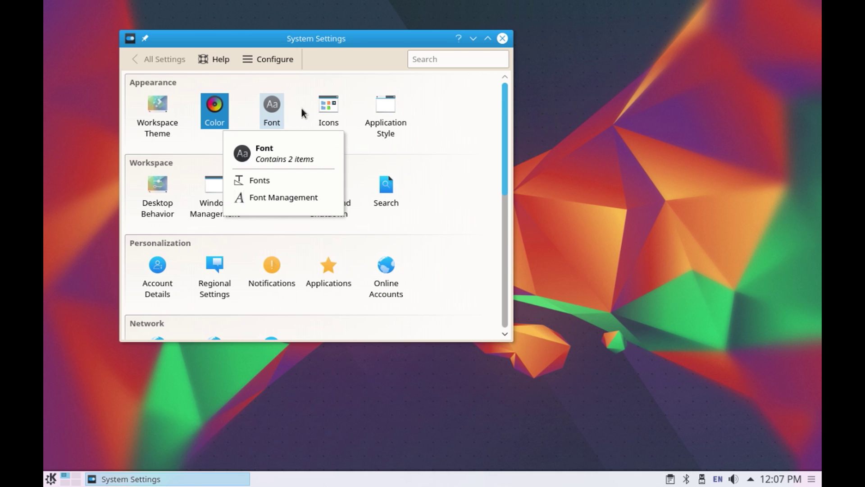
left_click(371, 132)
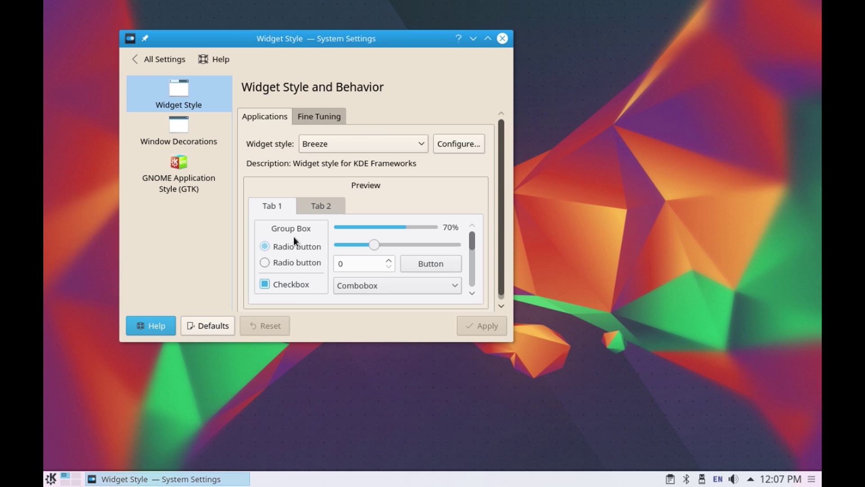
left_click(319, 144)
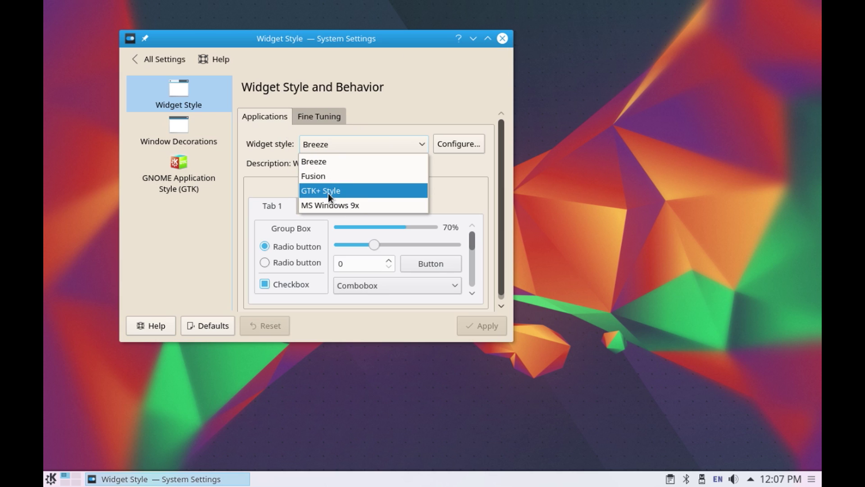
left_click(328, 191)
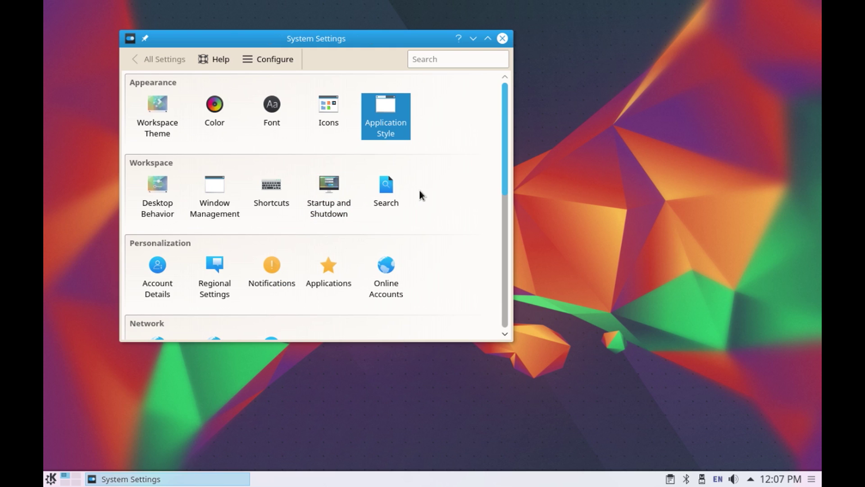
mouse_move(333, 213)
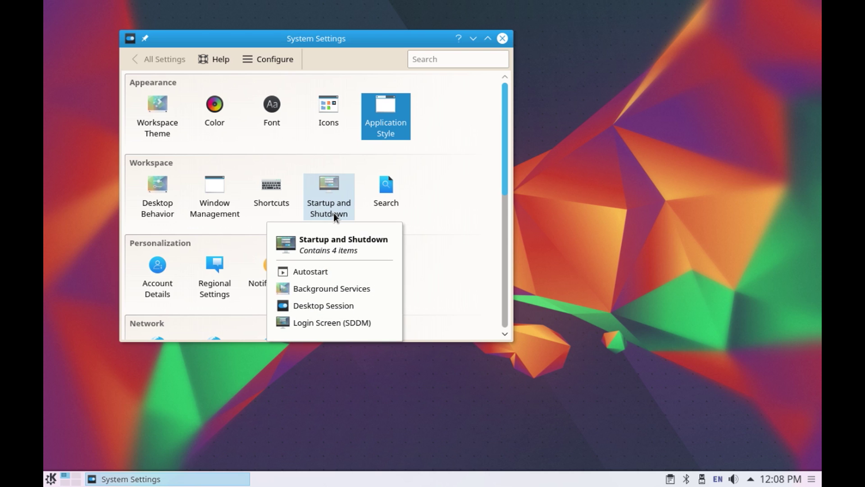
key("alt+F4")
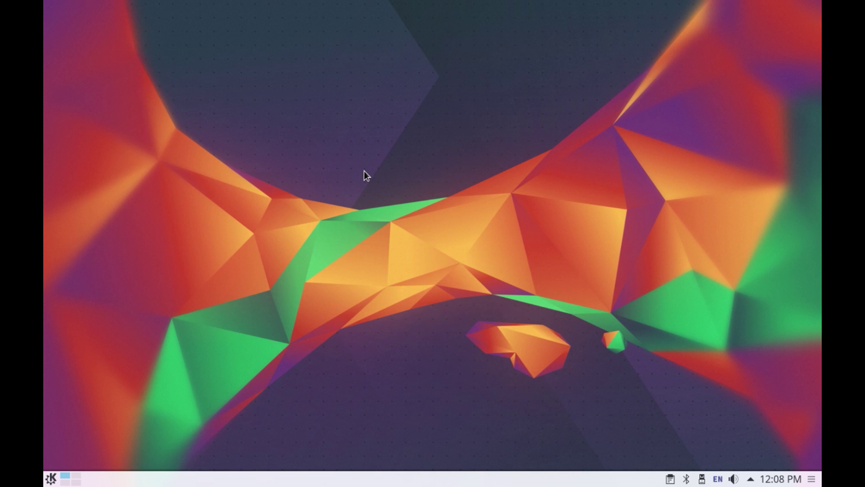
Drag an Analog Clock and a Notes widget from the Widgets panel onto the desktop
right_click(364, 171)
left_click(371, 194)
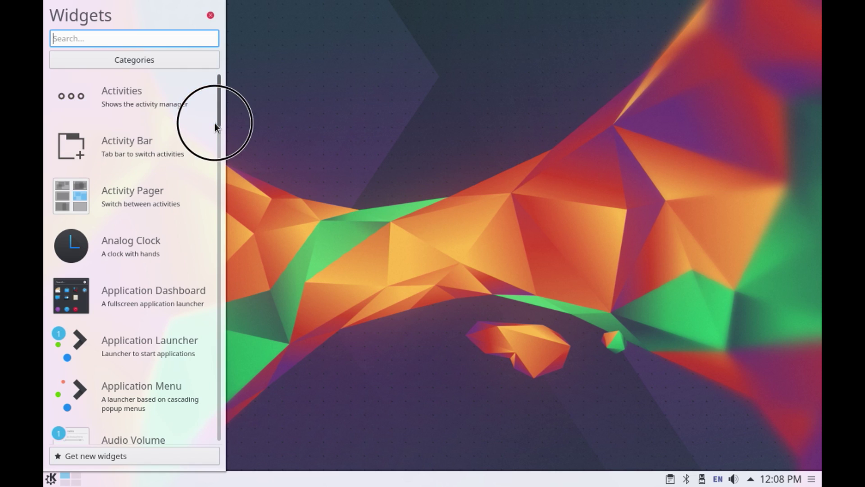
left_click_drag(114, 242, 613, 113)
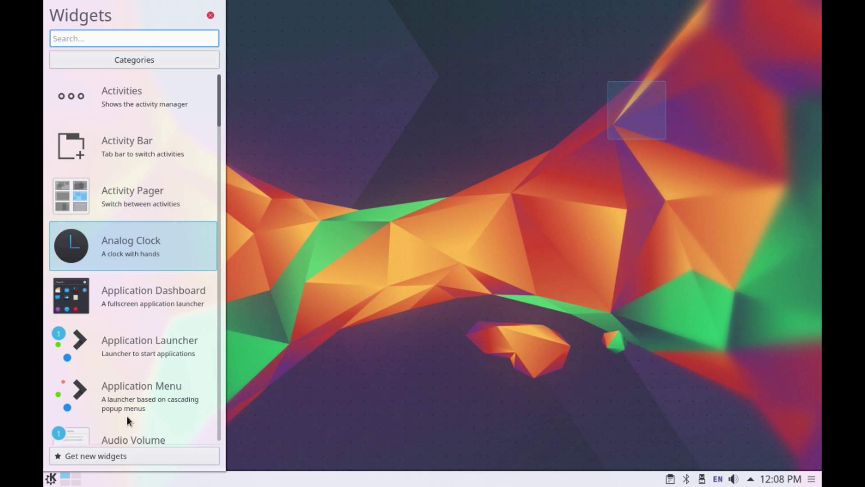
scroll(220, 118, "down", 2)
left_click_drag(217, 148, 216, 288)
left_click_drag(91, 300, 591, 328)
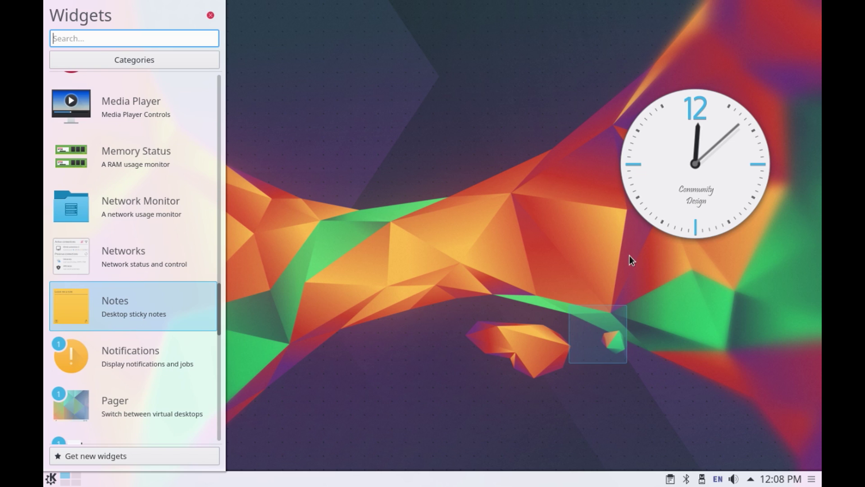
mouse_move(705, 148)
key("Escape")
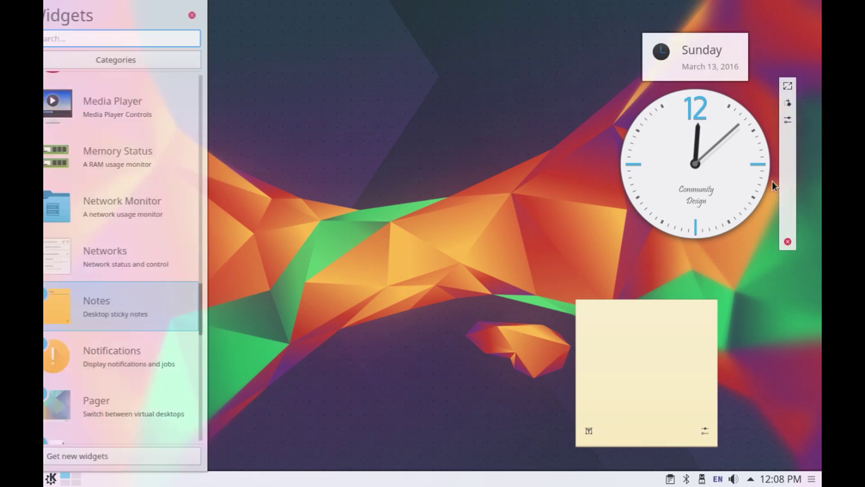
Shrink the clock into the top-right corner and place the sticky note just below it
left_click(776, 104)
left_click_drag(776, 103, 712, 195)
left_click_drag(714, 234, 797, 54)
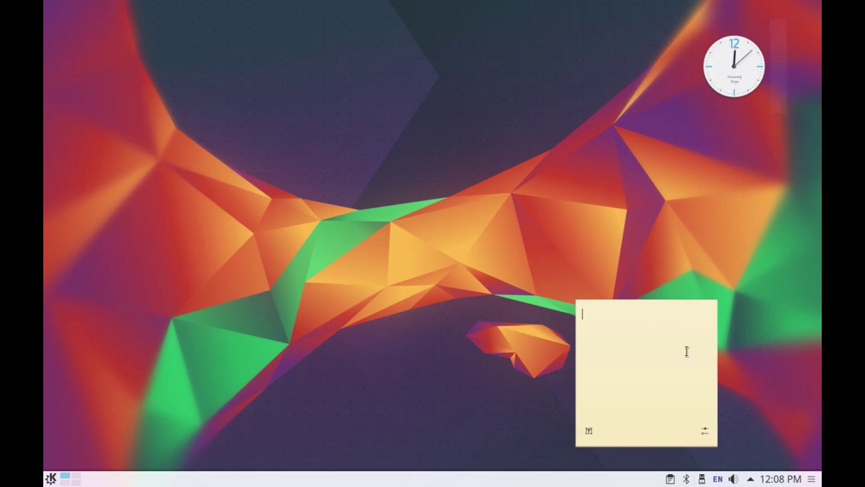
mouse_move(686, 351)
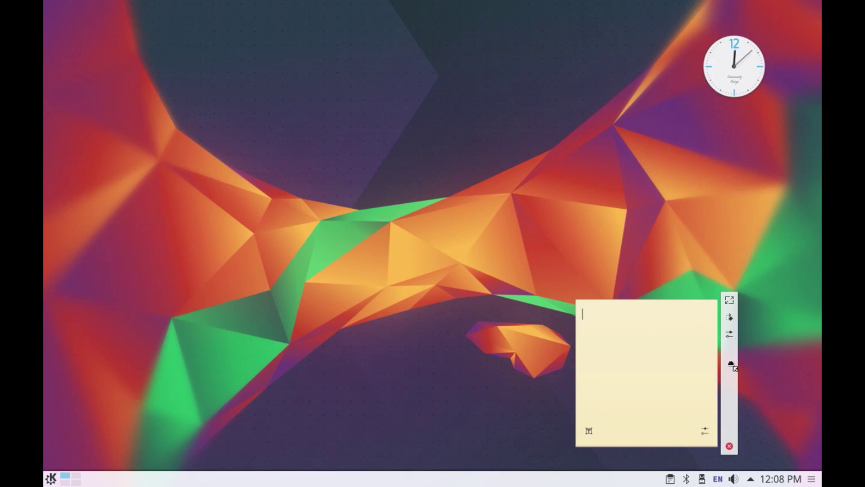
left_click_drag(731, 356, 810, 130)
left_click_drag(812, 231, 810, 223)
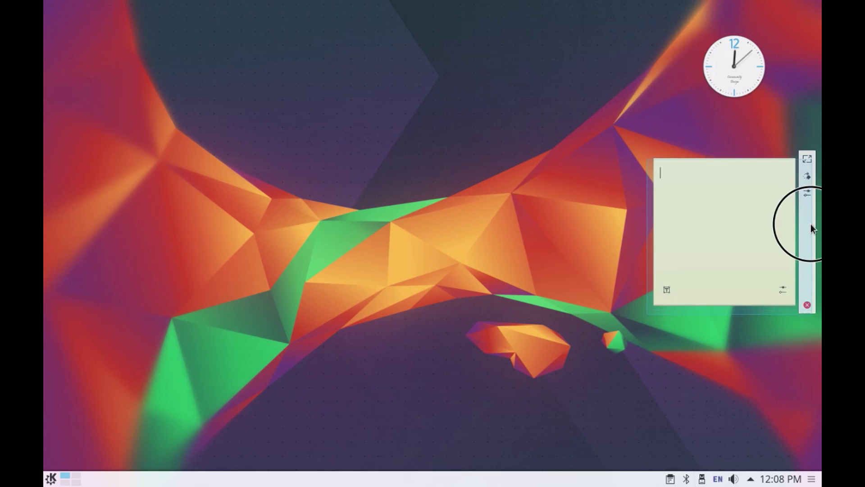
left_click(444, 172)
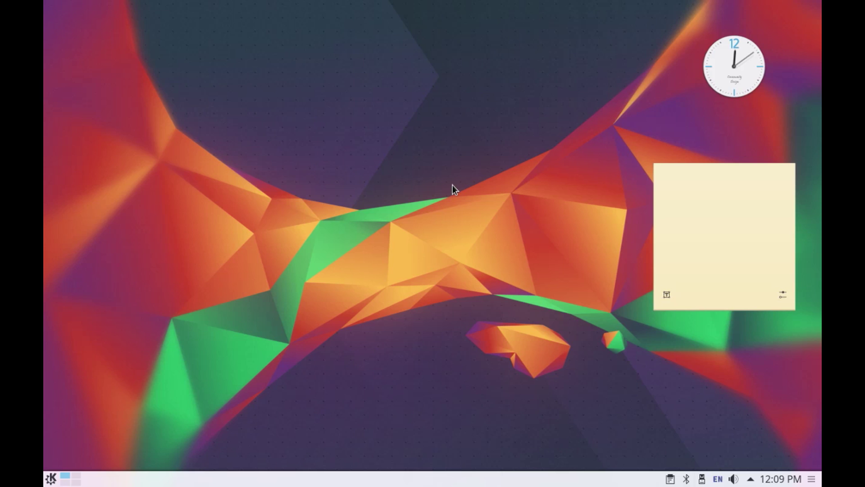
Create an activity named 'home' in the Activities panel and switch to it
right_click(452, 185)
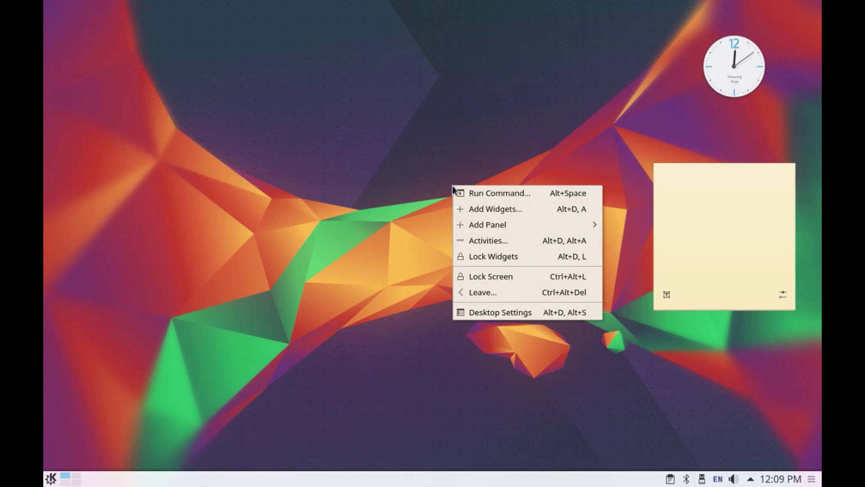
left_click(469, 237)
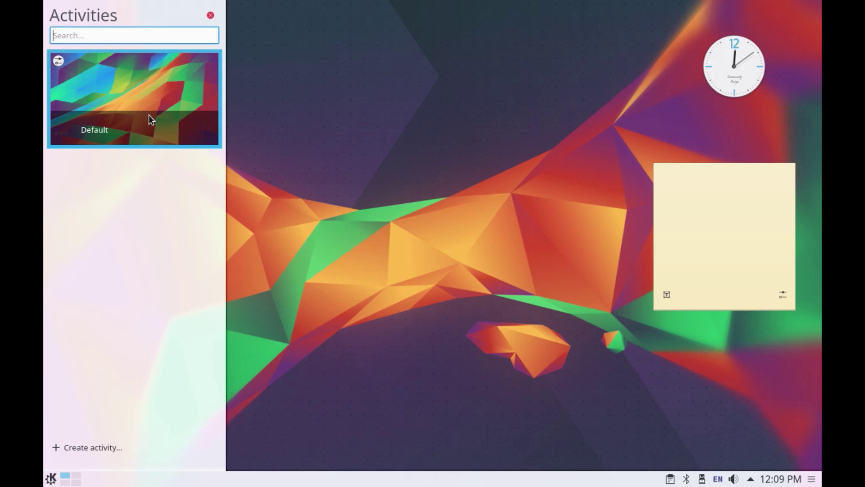
left_click(86, 449)
left_click(123, 413)
type("hom")
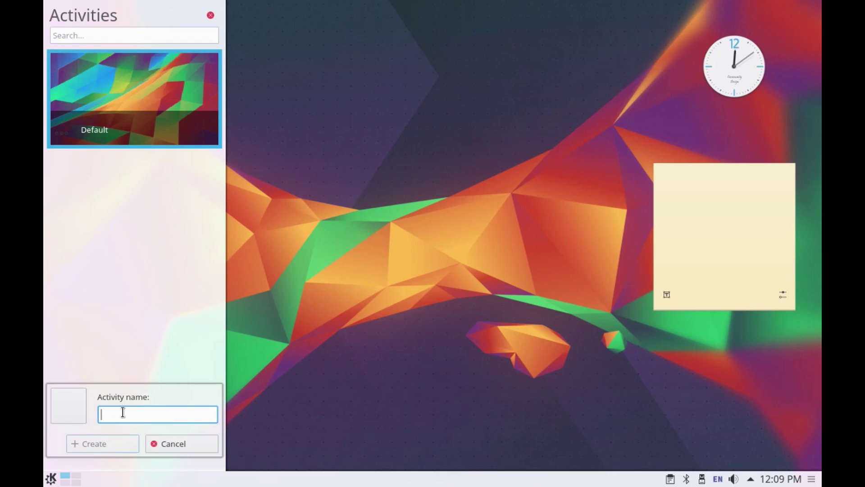
type("e")
left_click(113, 448)
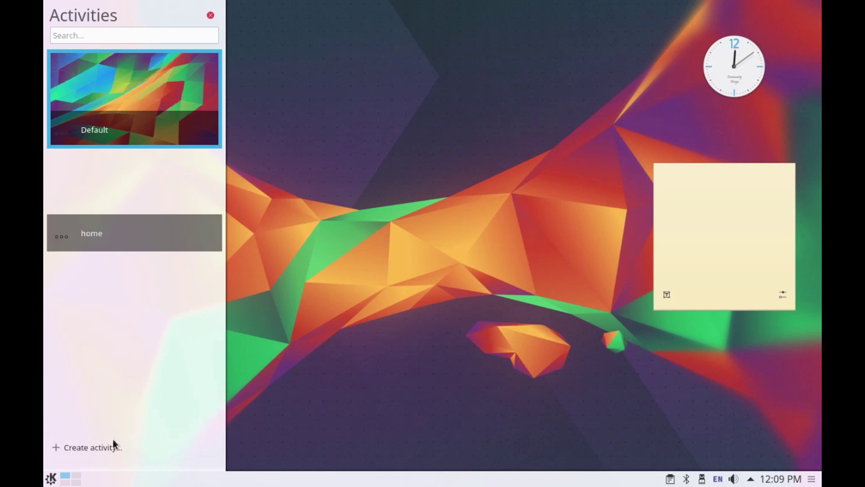
mouse_move(128, 216)
left_click(134, 192)
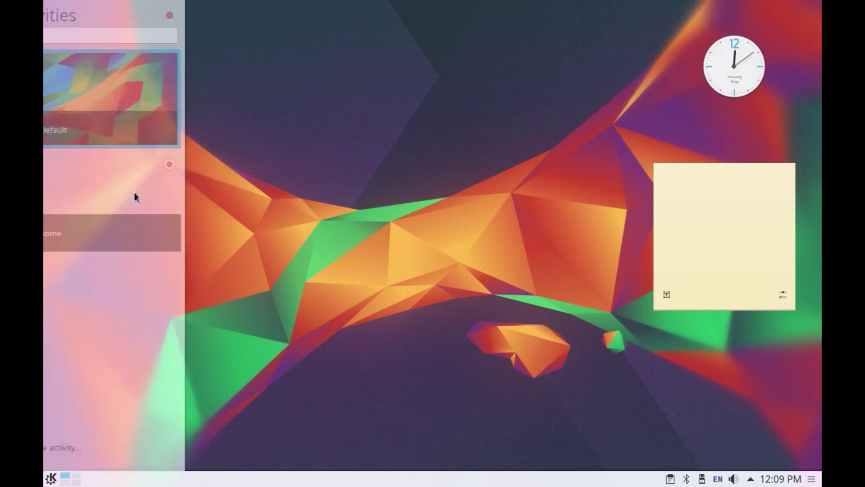
Apply the green wallpaper to the home activity's desktop
right_click(366, 197)
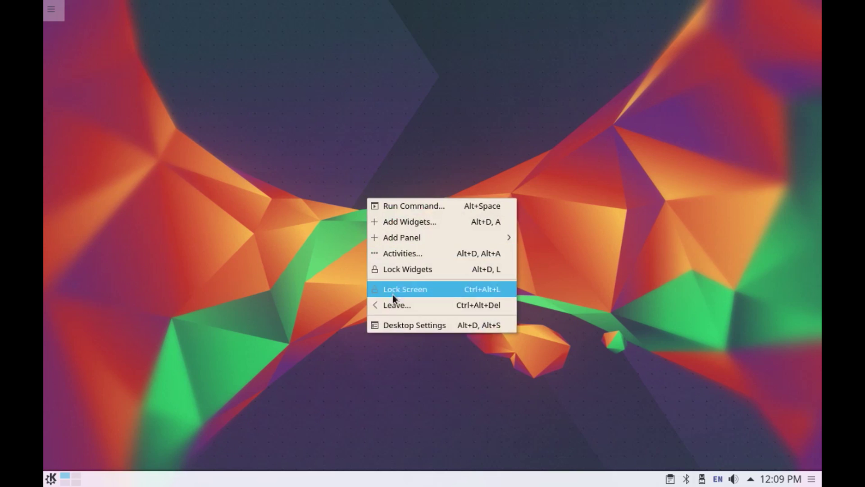
left_click(401, 325)
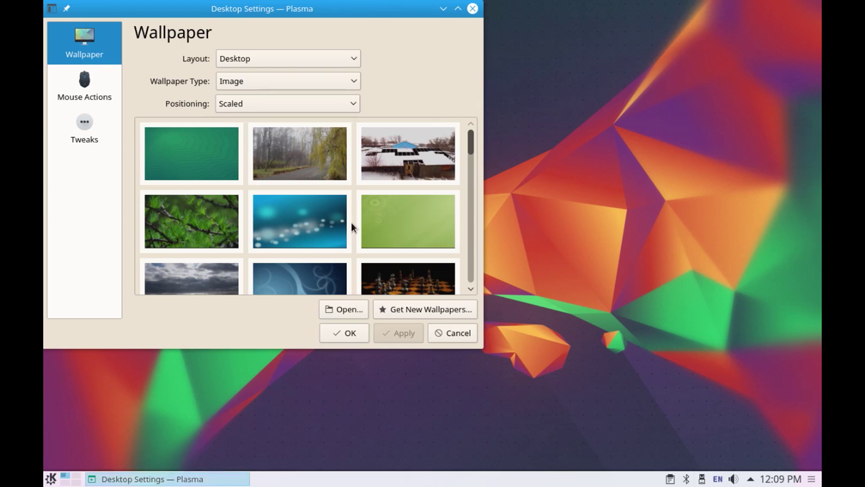
left_click(428, 229)
left_click(398, 333)
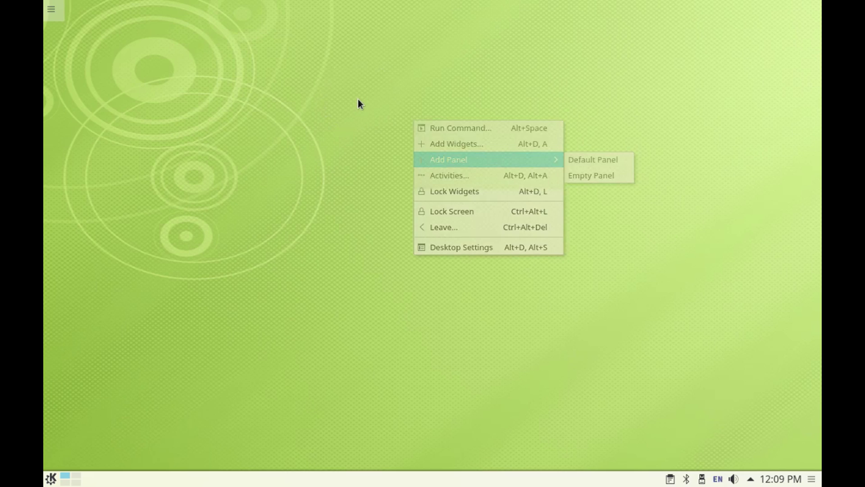
Add a Web browser widget showing kde.org, then move it up-left and enlarge it
right_click(358, 101)
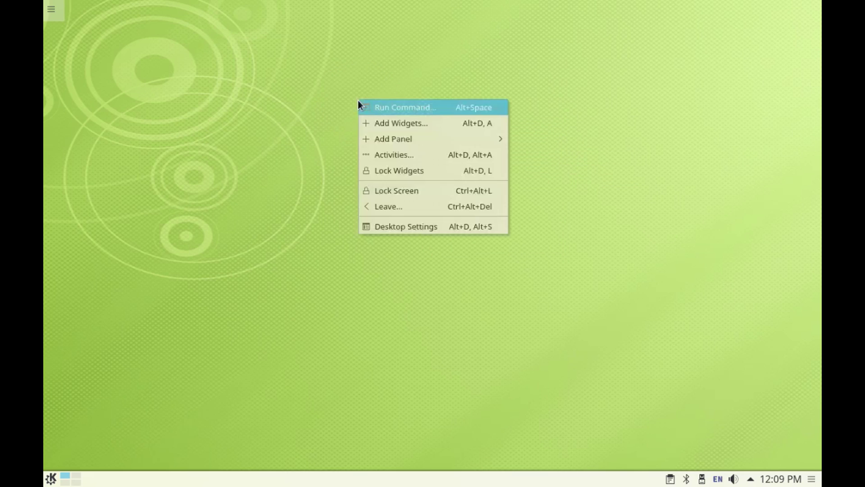
left_click(400, 123)
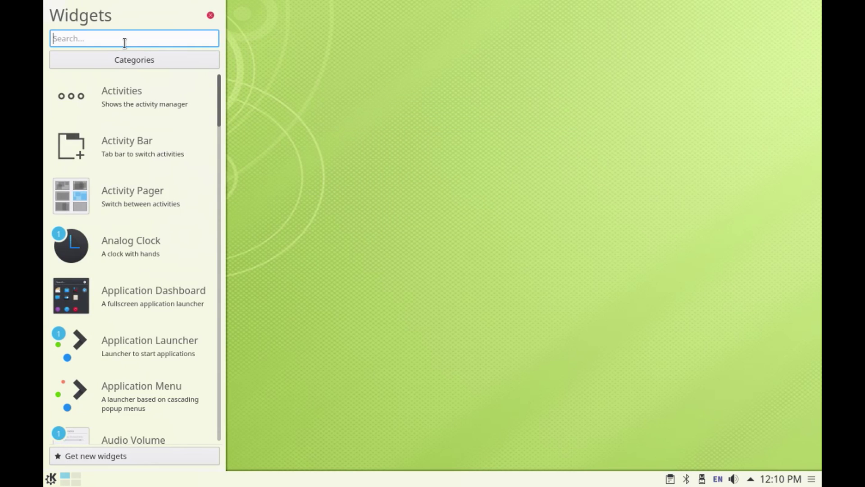
type("we")
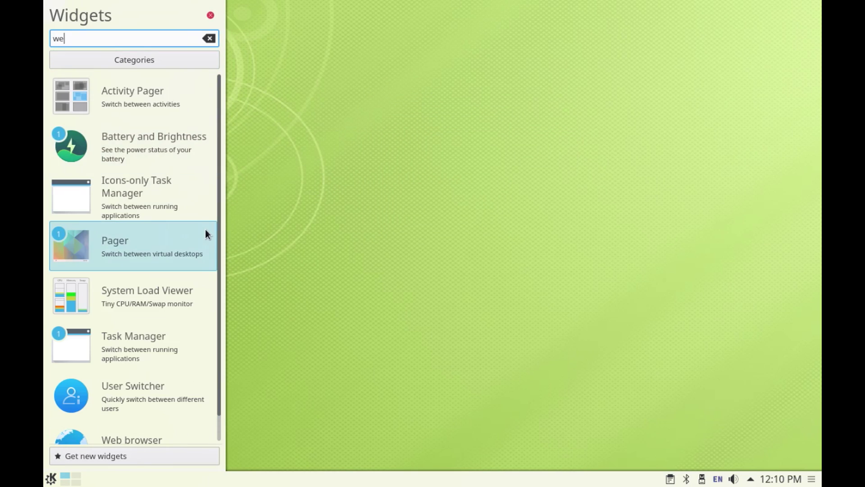
scroll(153, 405, "down", 1)
left_click_drag(144, 430, 677, 305)
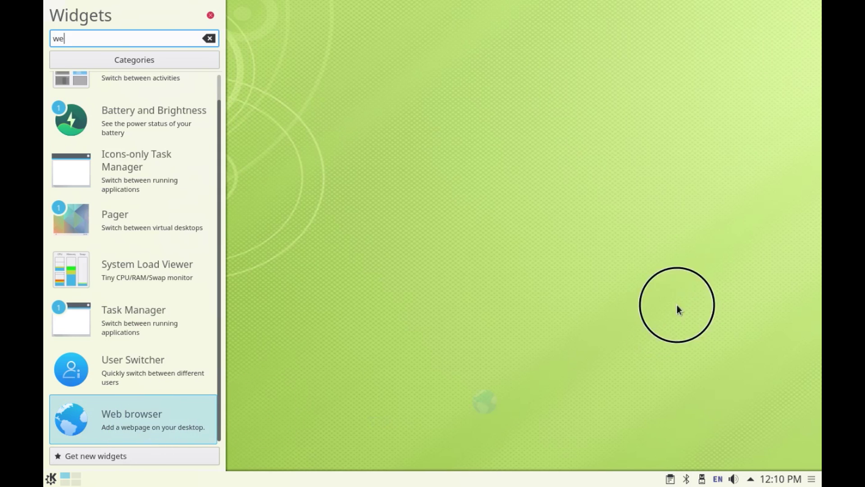
left_click(820, 169)
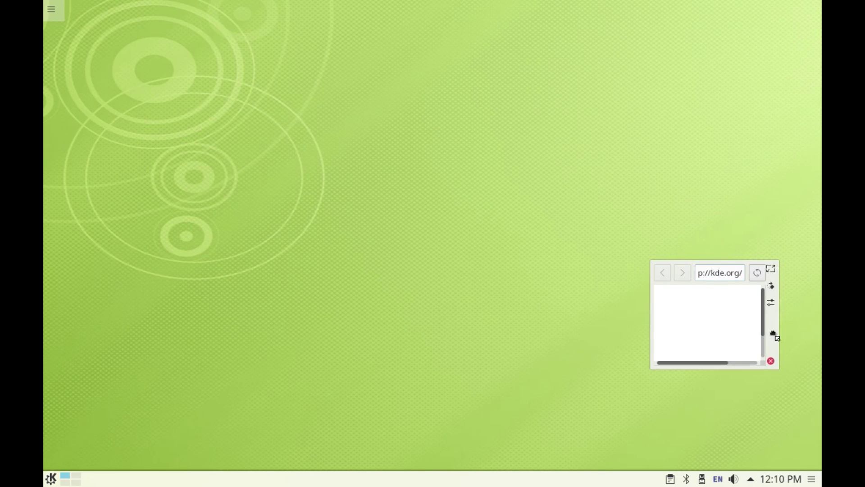
left_click_drag(776, 337, 672, 305)
left_click_drag(698, 249, 791, 156)
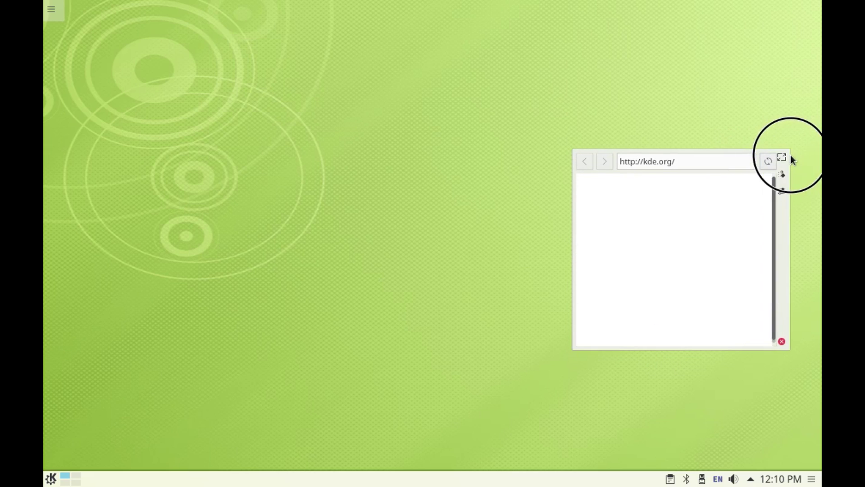
Pick the Default activity in the activity manager to bring back the clock and sticky note
right_click(410, 228)
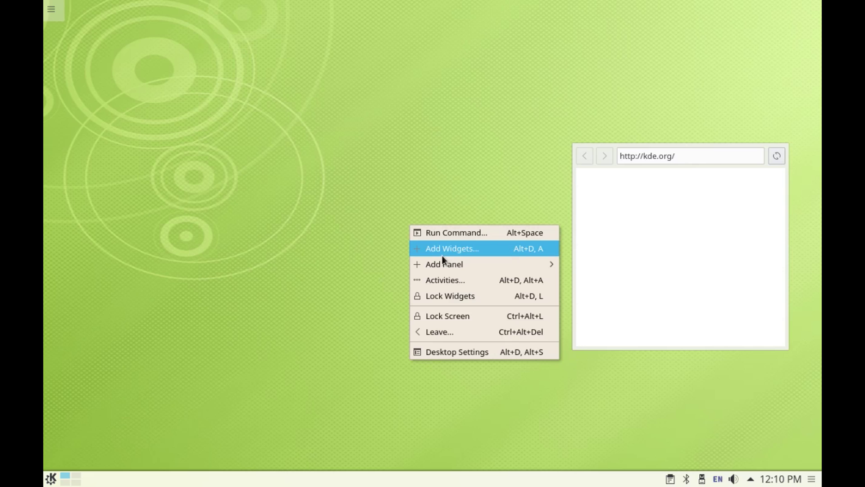
left_click(450, 281)
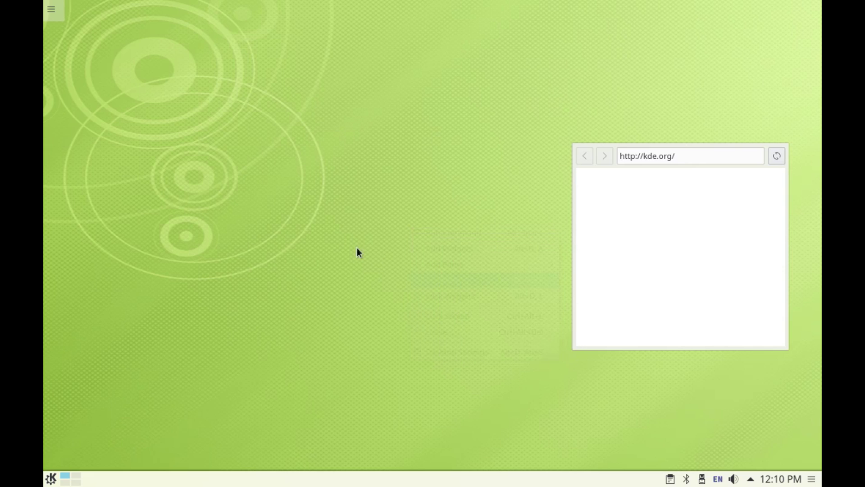
left_click(161, 120)
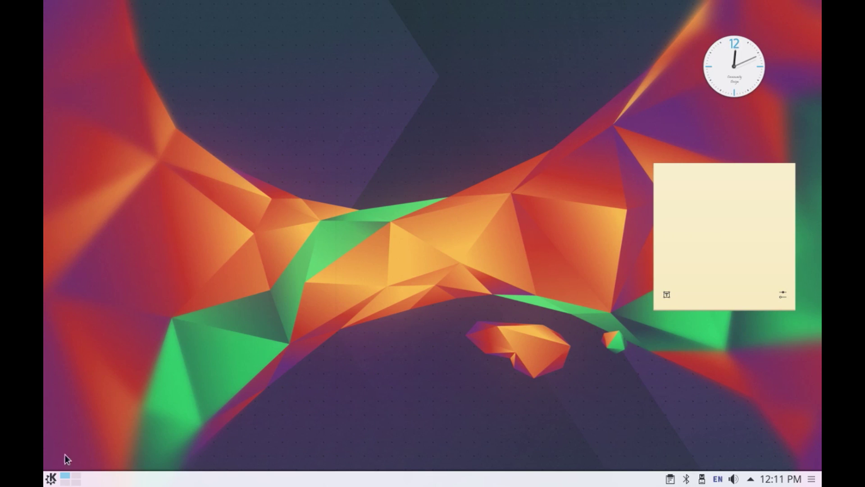
left_click(51, 478)
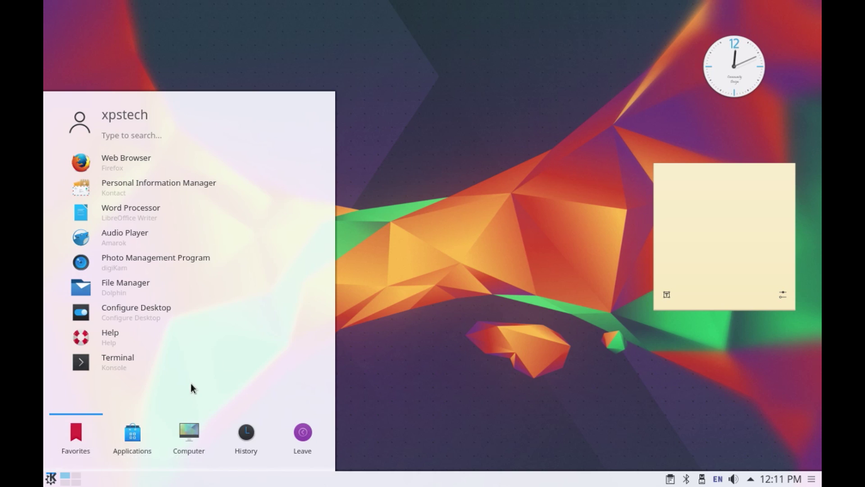
left_click(160, 134)
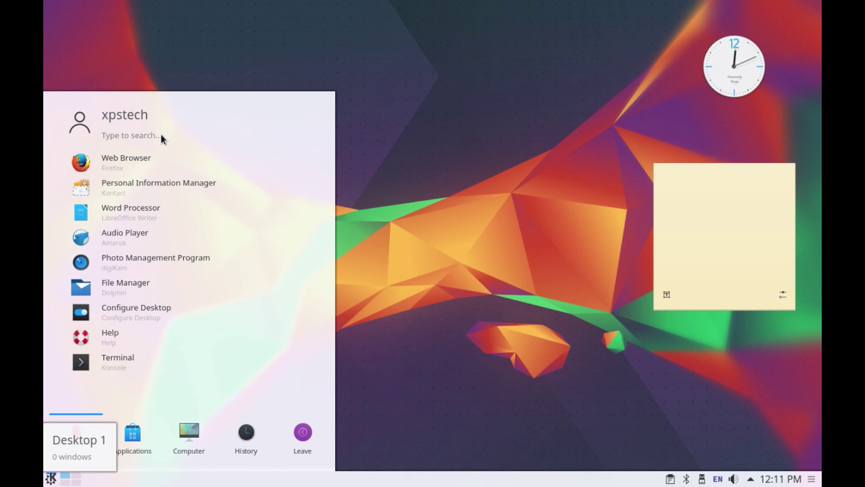
type("k")
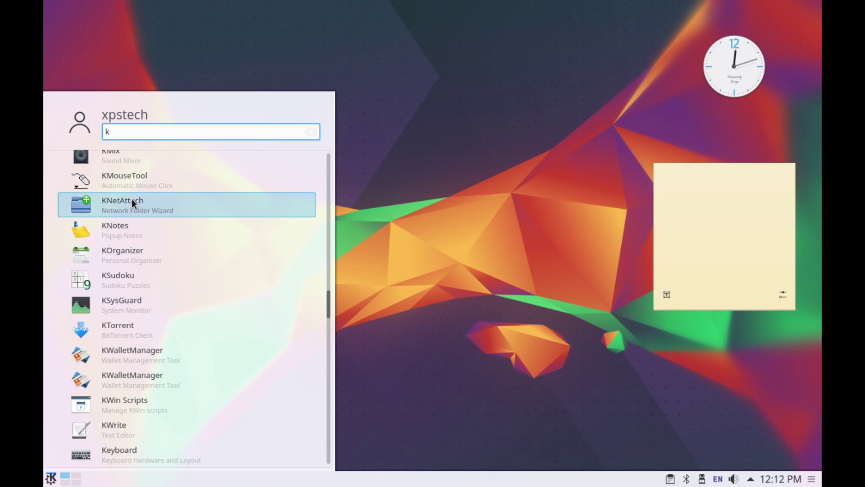
left_click(329, 287)
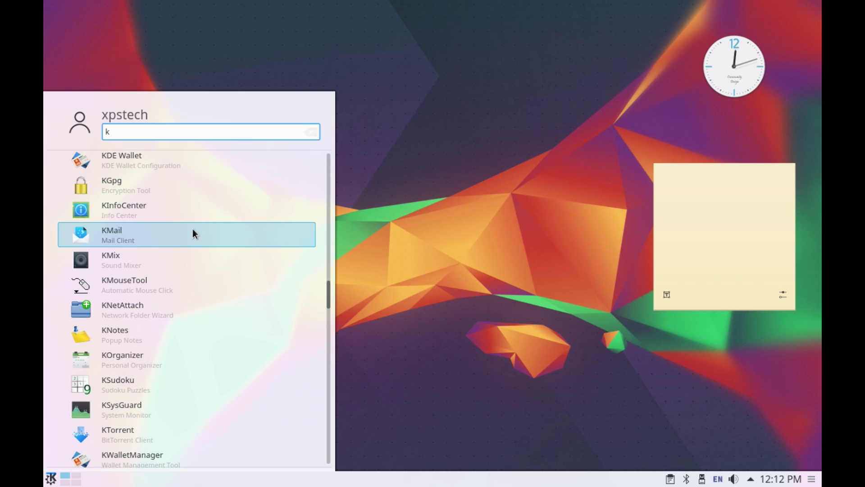
left_click_drag(328, 301, 329, 296)
key("Escape")
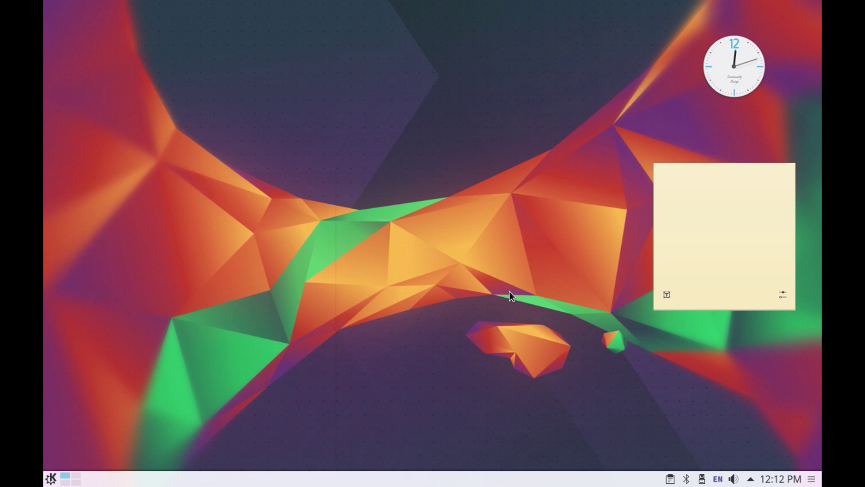